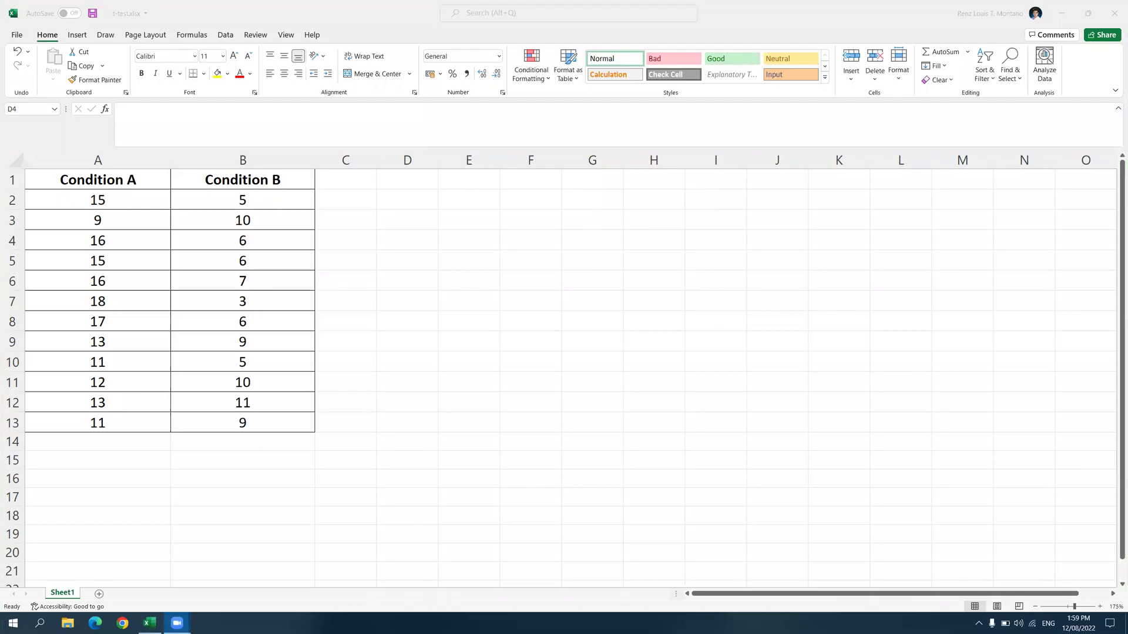
Point out the Condition A and Condition B columns and their first values
key("XF86AudioRaiseVolume")
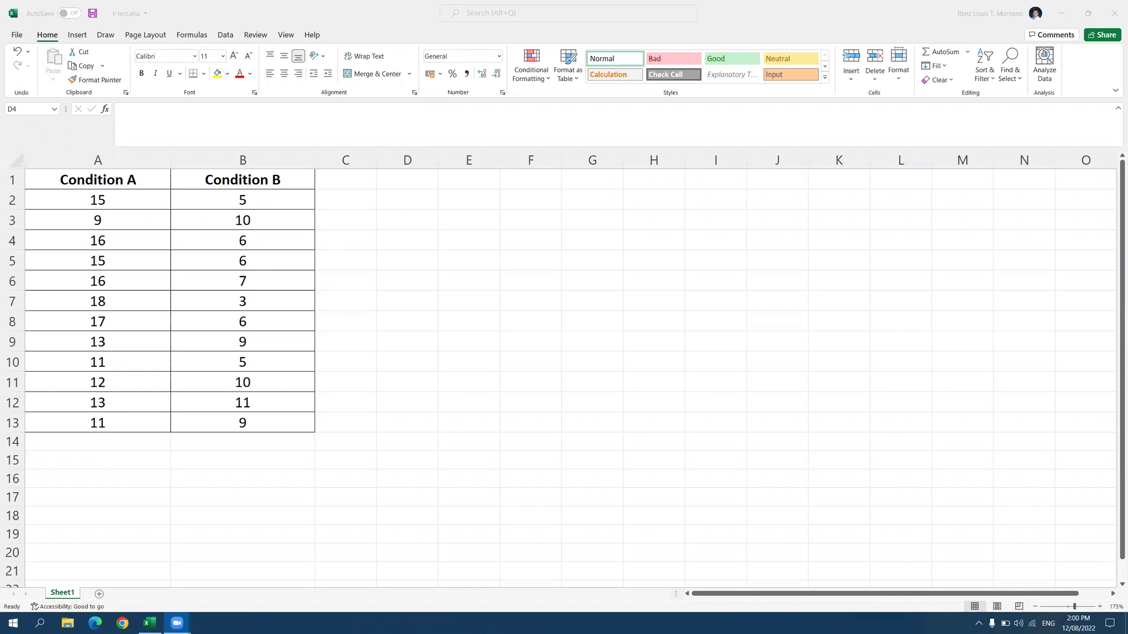
left_click(152, 155)
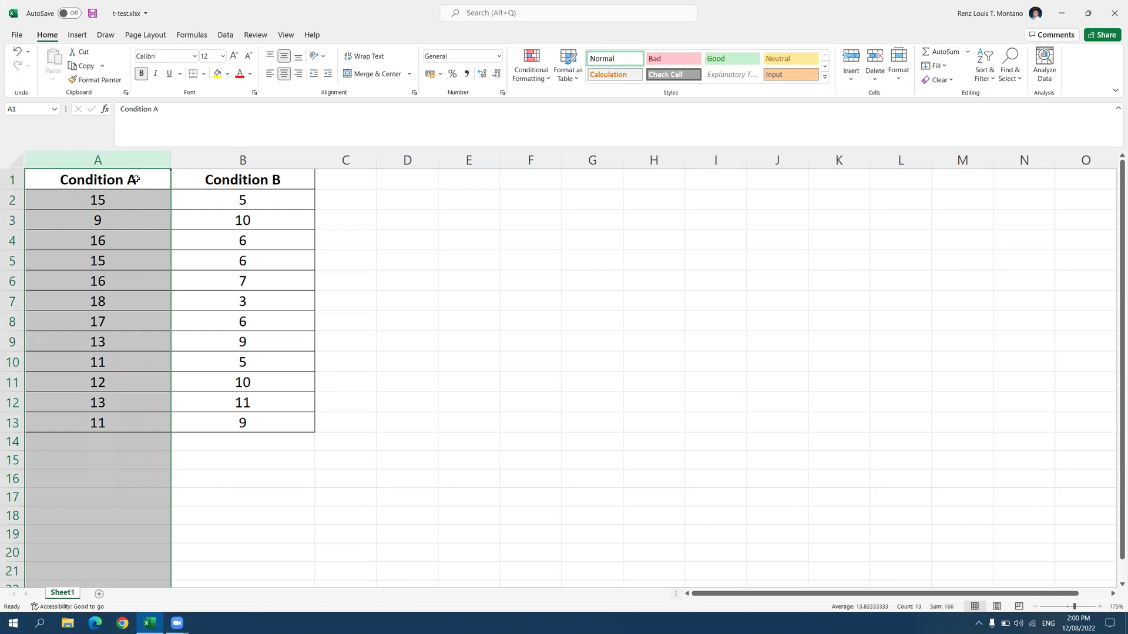
left_click(220, 158)
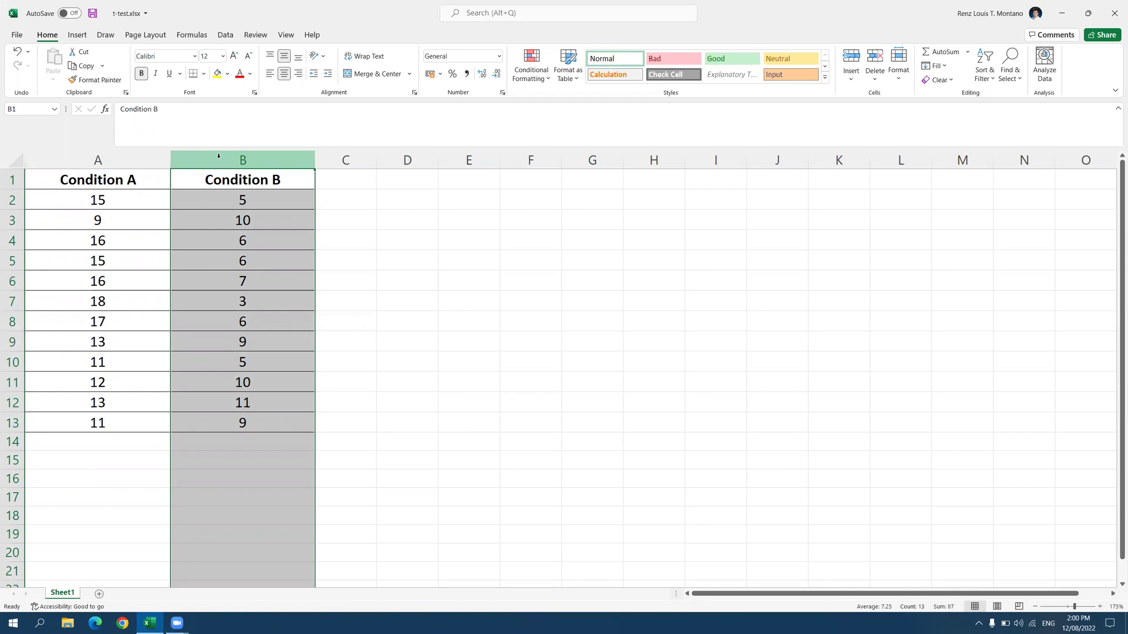
left_click(12, 201)
left_click(12, 223)
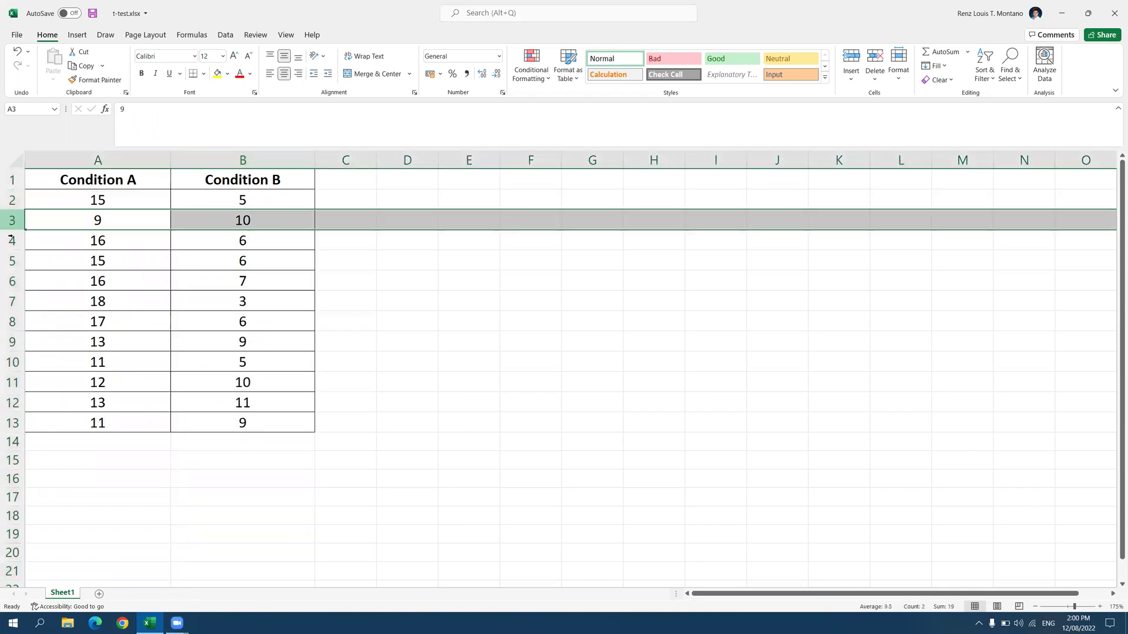
left_click(12, 200)
left_click(111, 204)
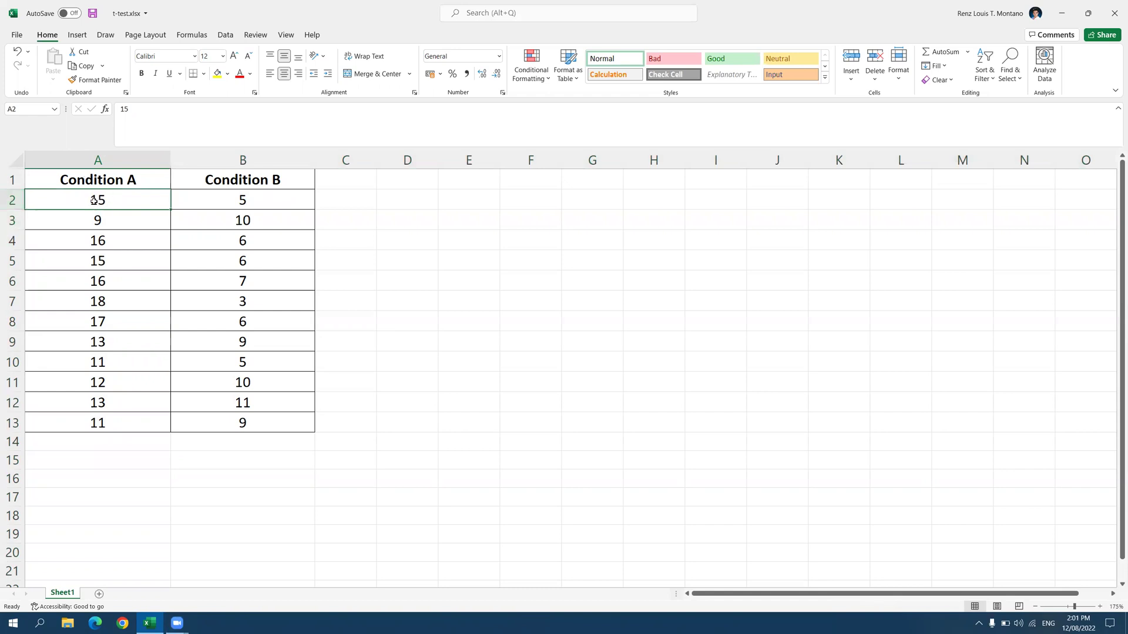
left_click(214, 199)
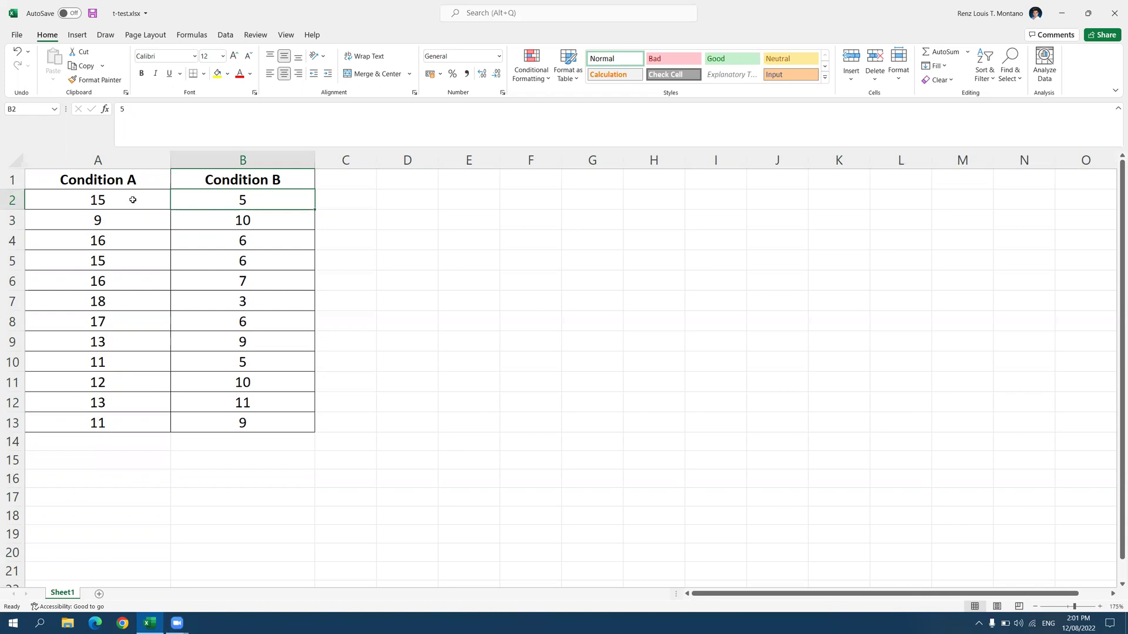
Select the full Condition A and Condition B value ranges, then their headings
left_click_drag(133, 200, 144, 420)
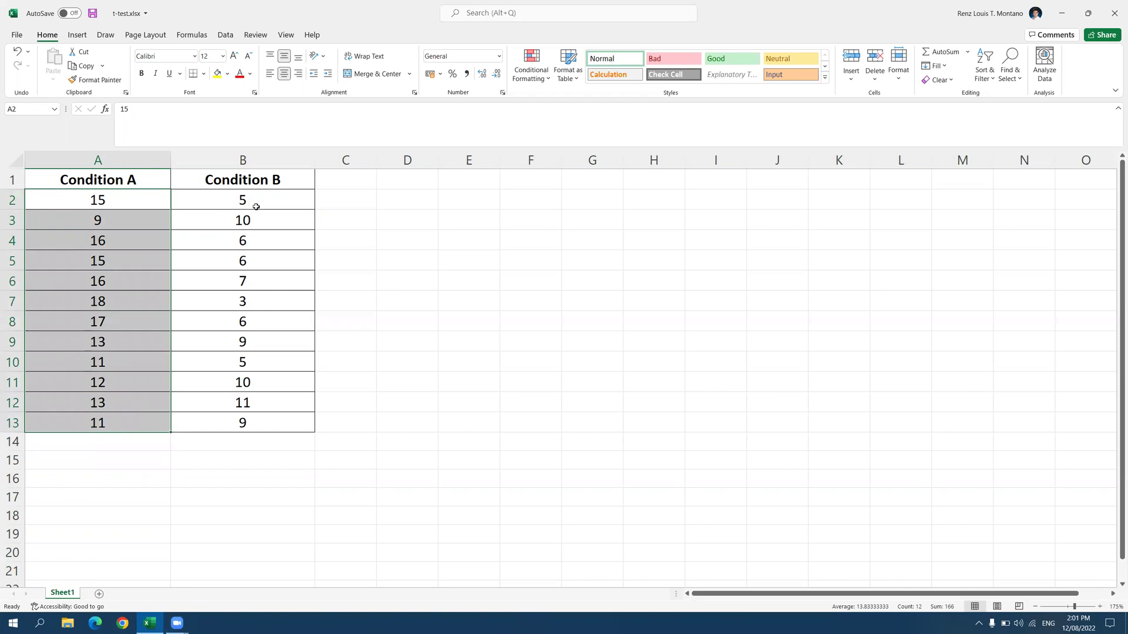
left_click_drag(255, 205, 281, 428)
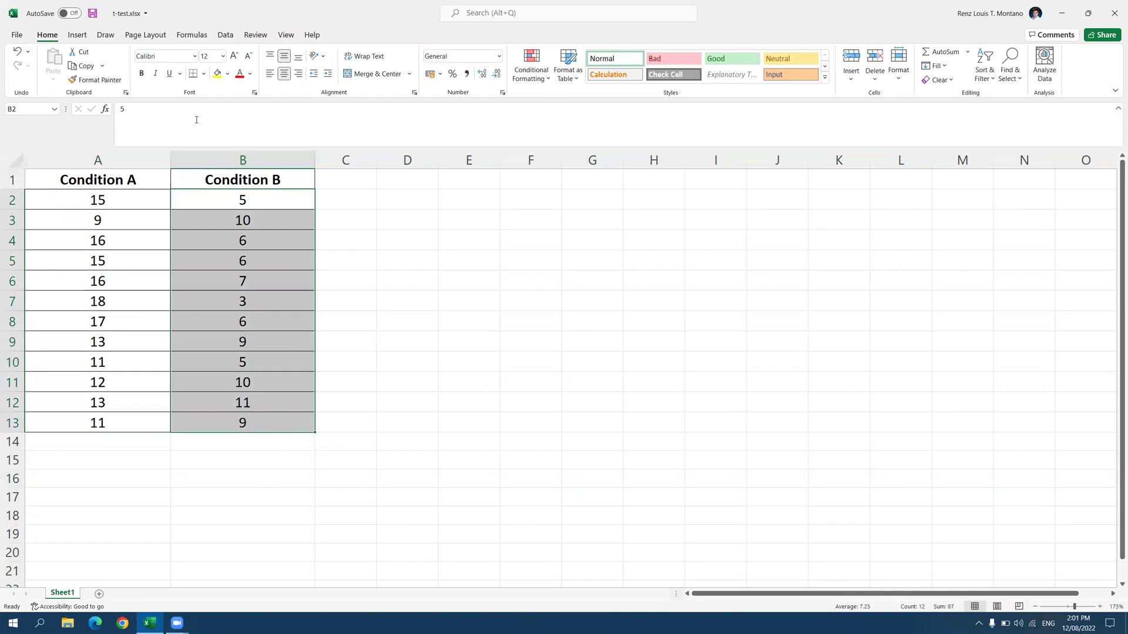
left_click(134, 180)
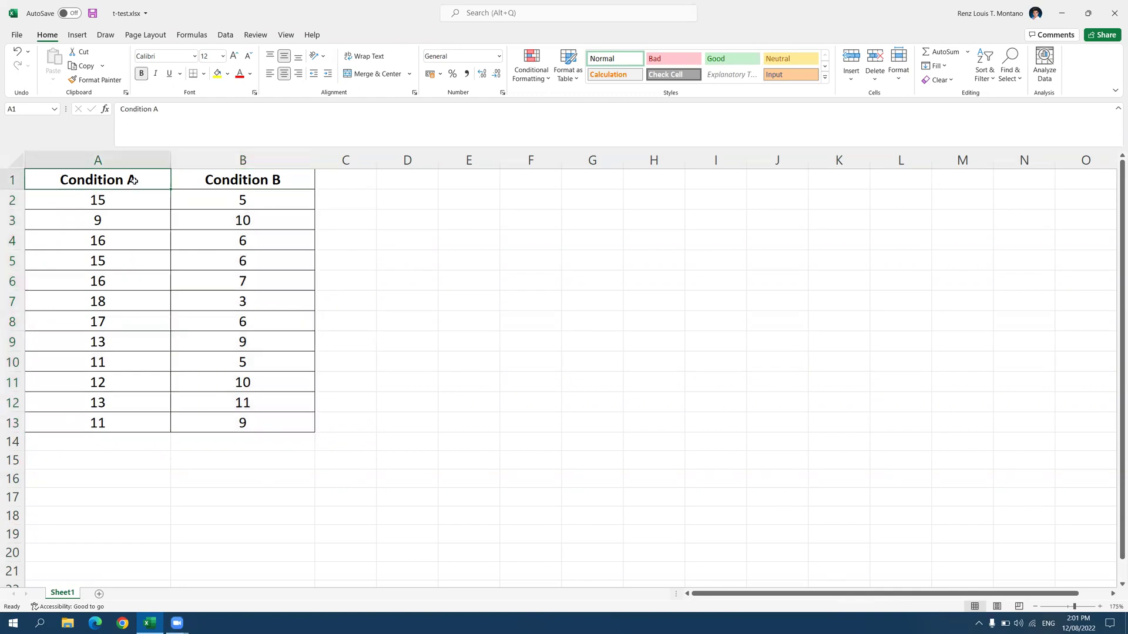
left_click(250, 179)
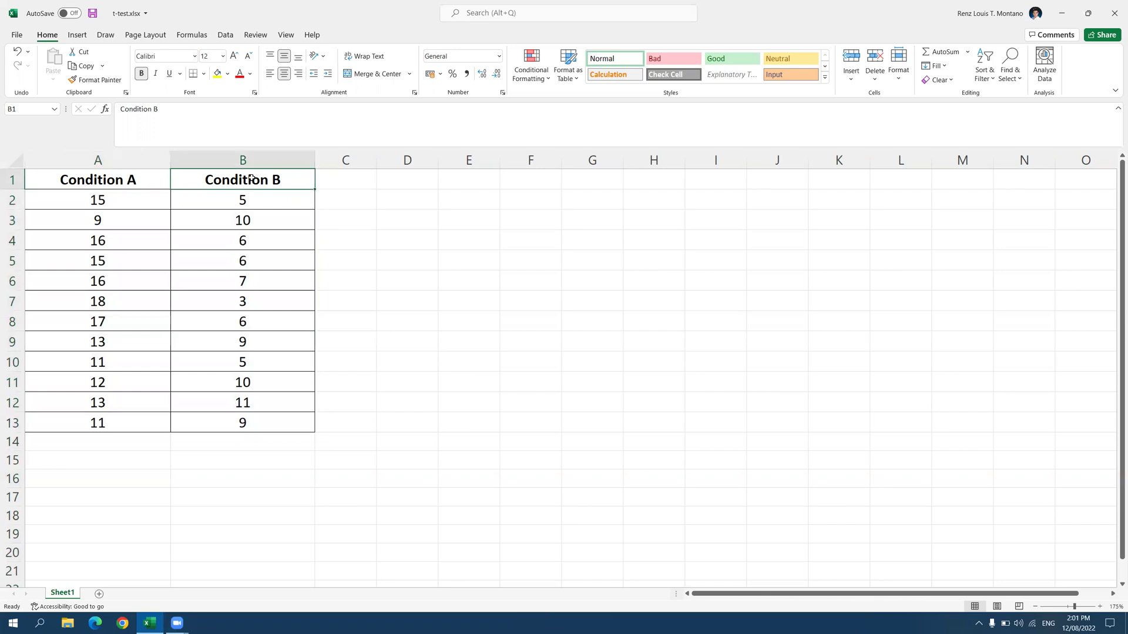
Pick t-Test: Two-Sample Assuming Equal Variances in the Data Analysis list
left_click(226, 37)
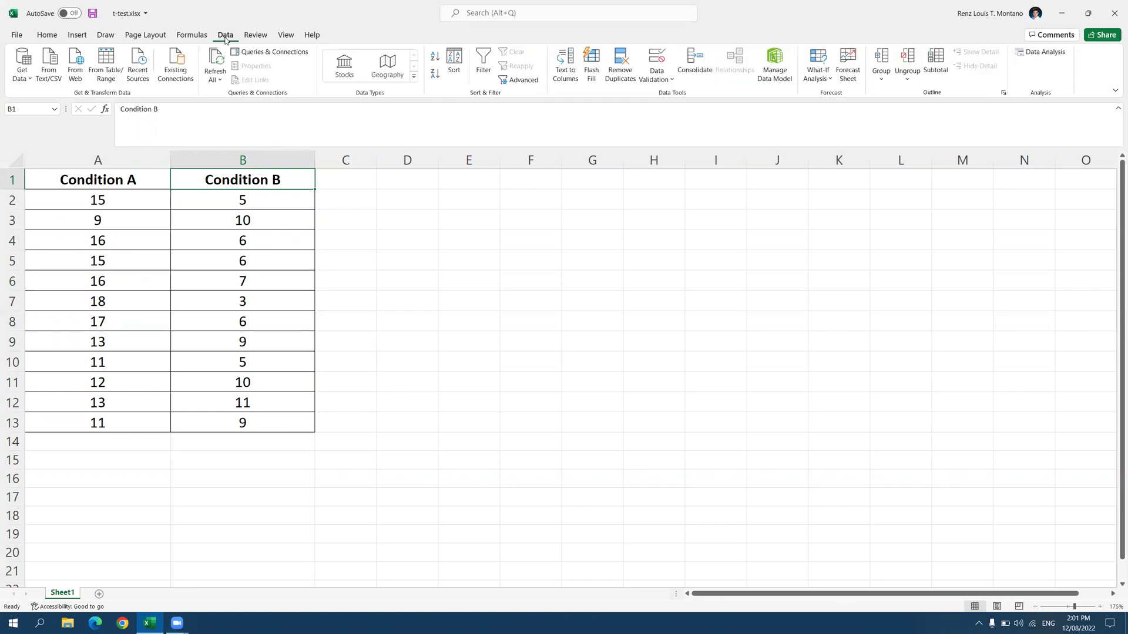
left_click(1038, 56)
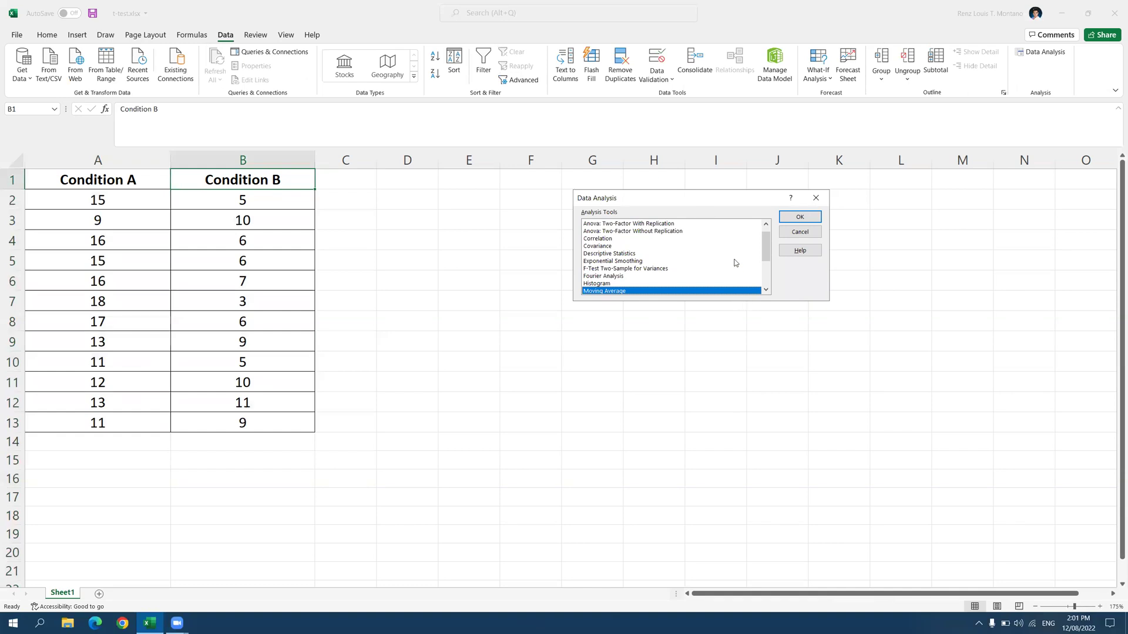
scroll(735, 262, "down", 3)
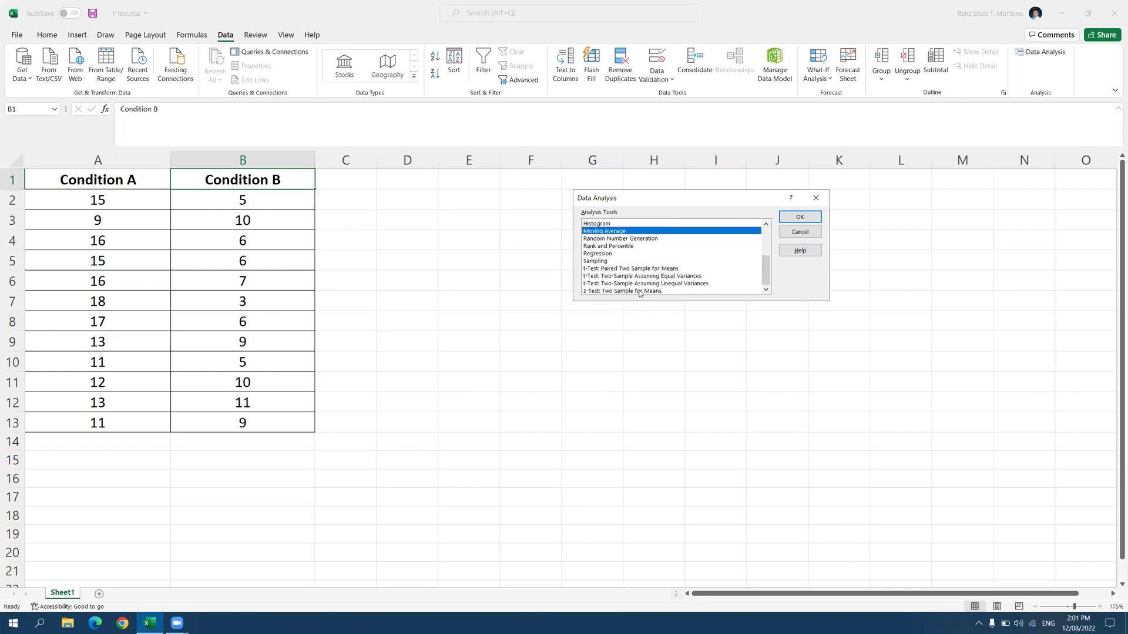
left_click(648, 276)
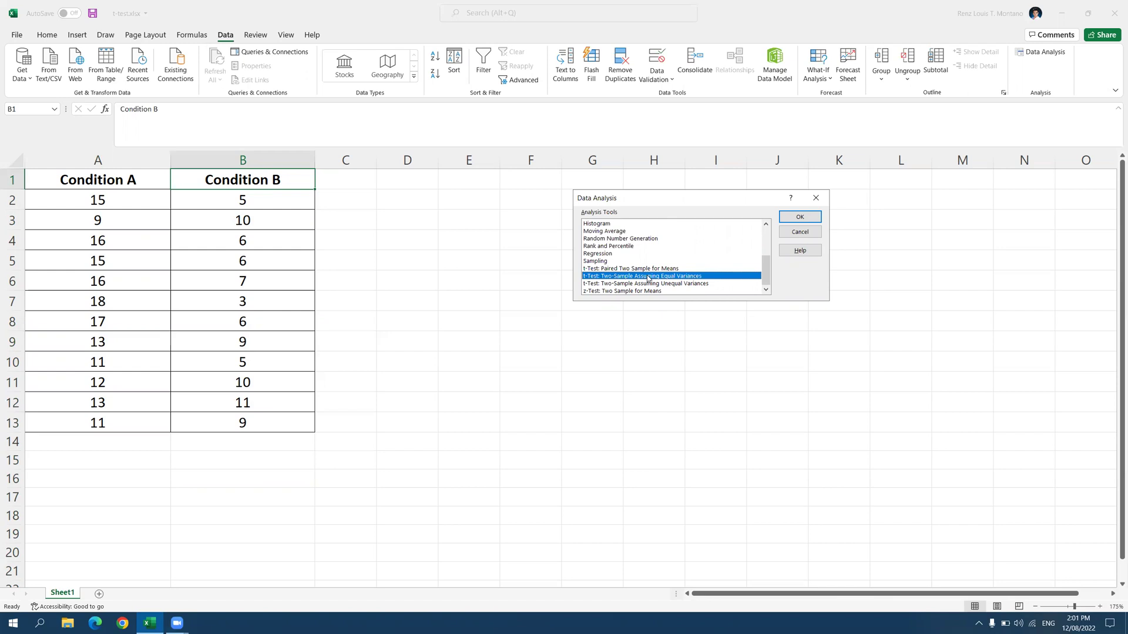
Set Variable 1 Range to A1:A13 and Variable 2 Range to B1:B13, with Labels ticked
left_click(797, 218)
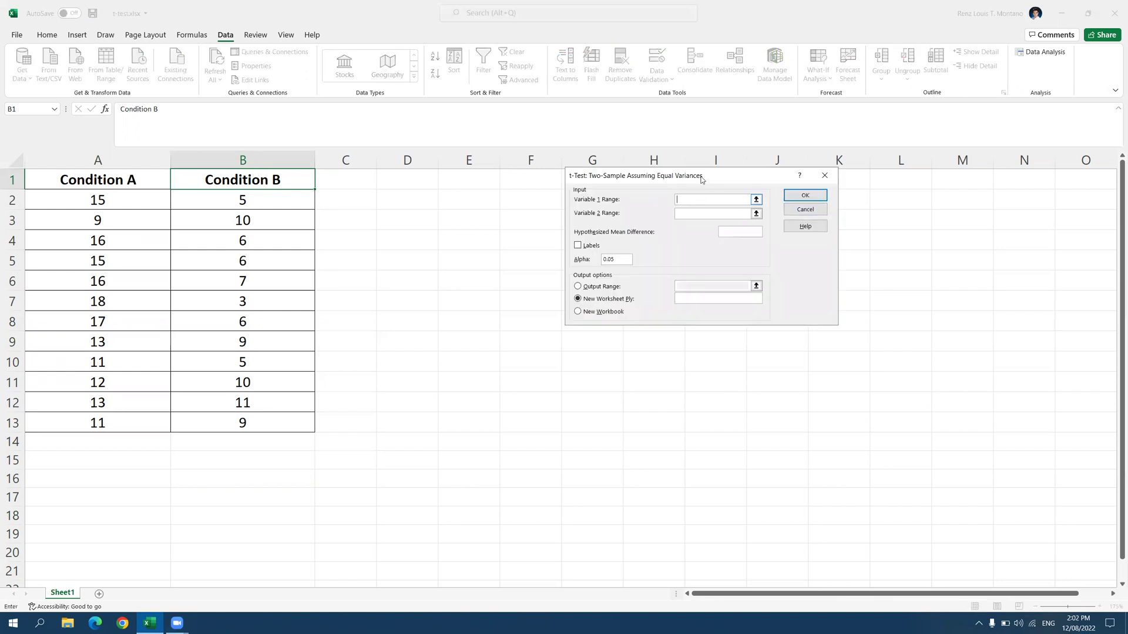
left_click_drag(702, 179, 586, 211)
left_click(603, 225)
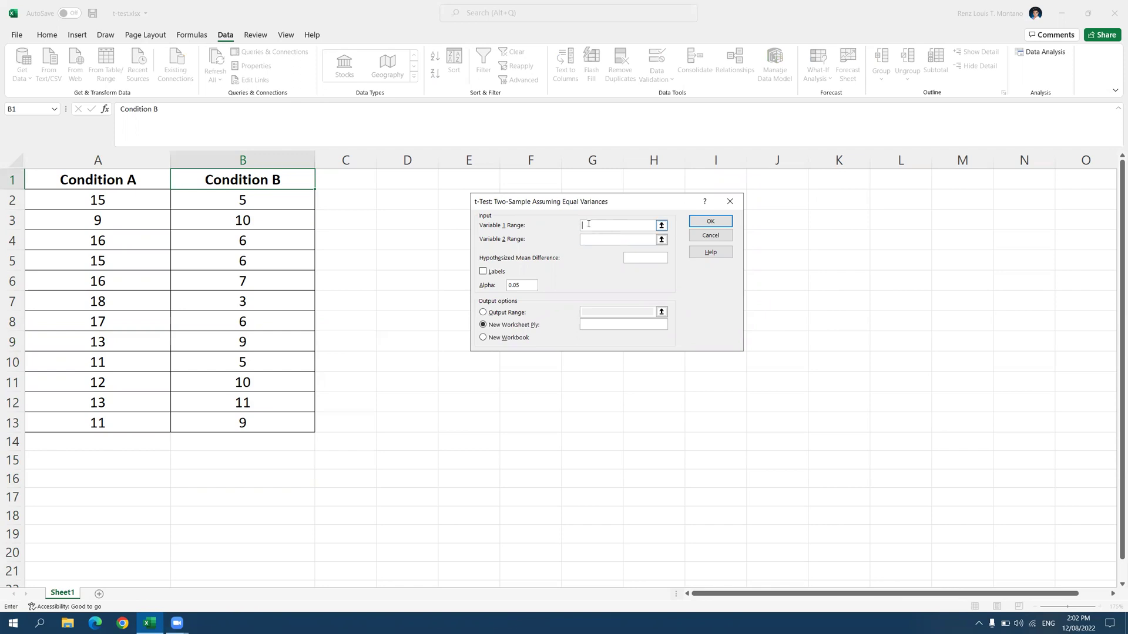
left_click(590, 226)
left_click_drag(125, 179, 132, 421)
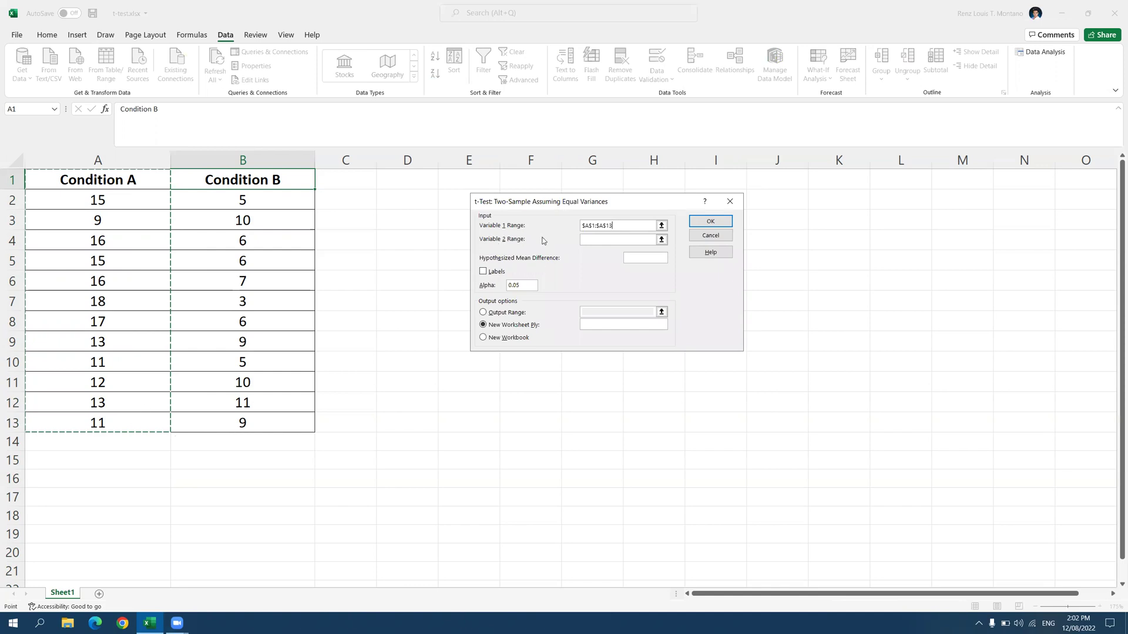
left_click(651, 240)
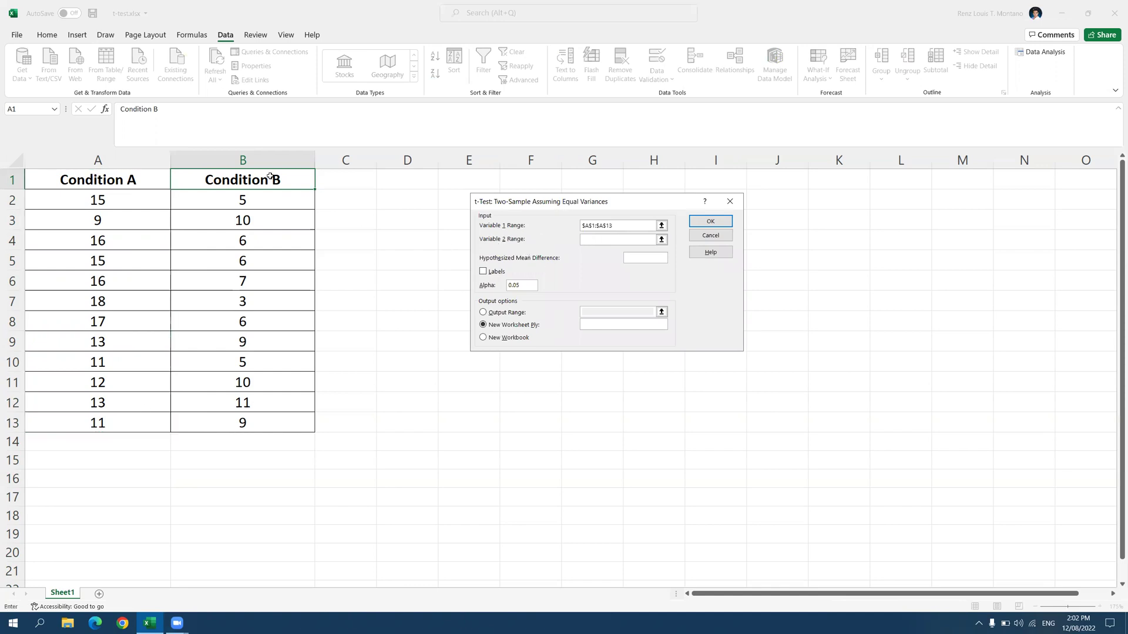
left_click_drag(269, 176, 287, 418)
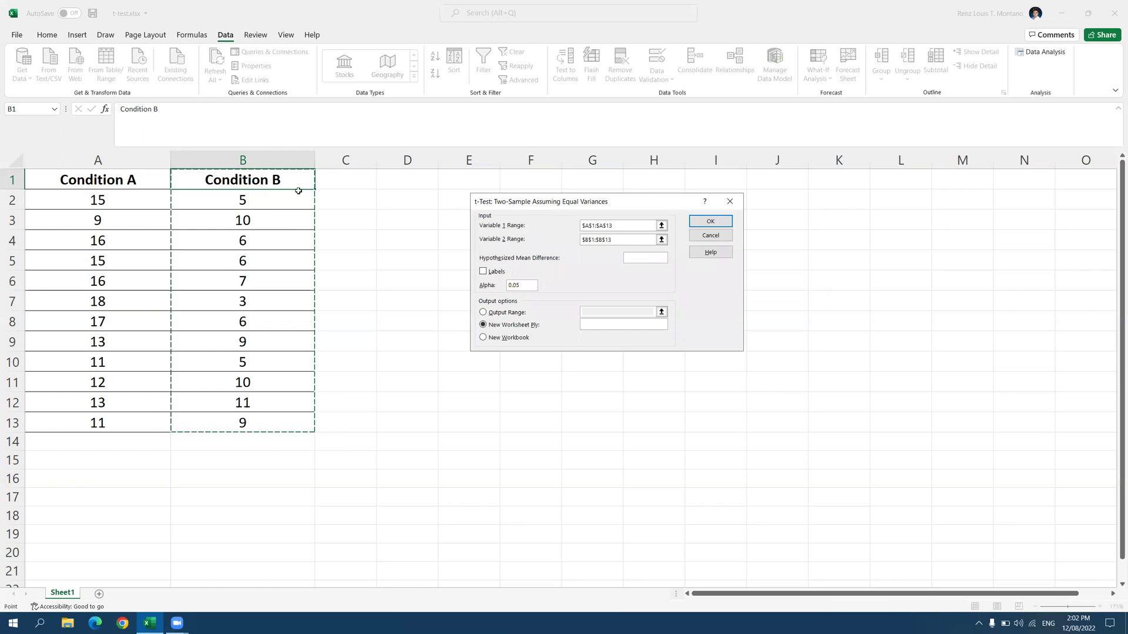
left_click(483, 272)
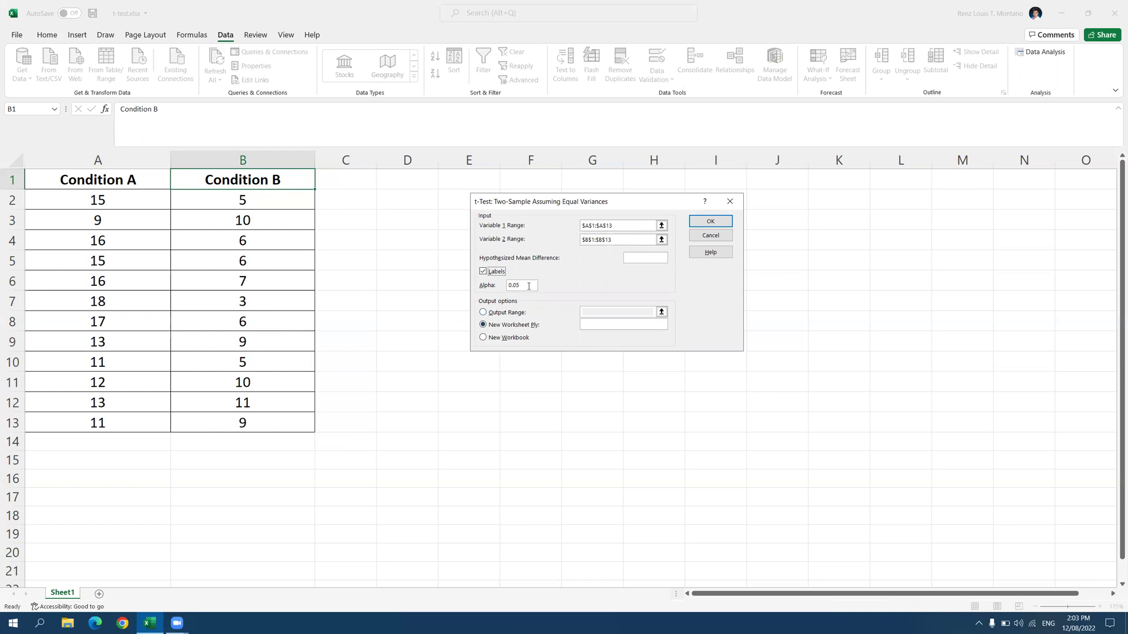
Output the t-Test results to cell D1 on this sheet, then start widening column D
left_click(587, 203)
left_click_drag(545, 210, 630, 222)
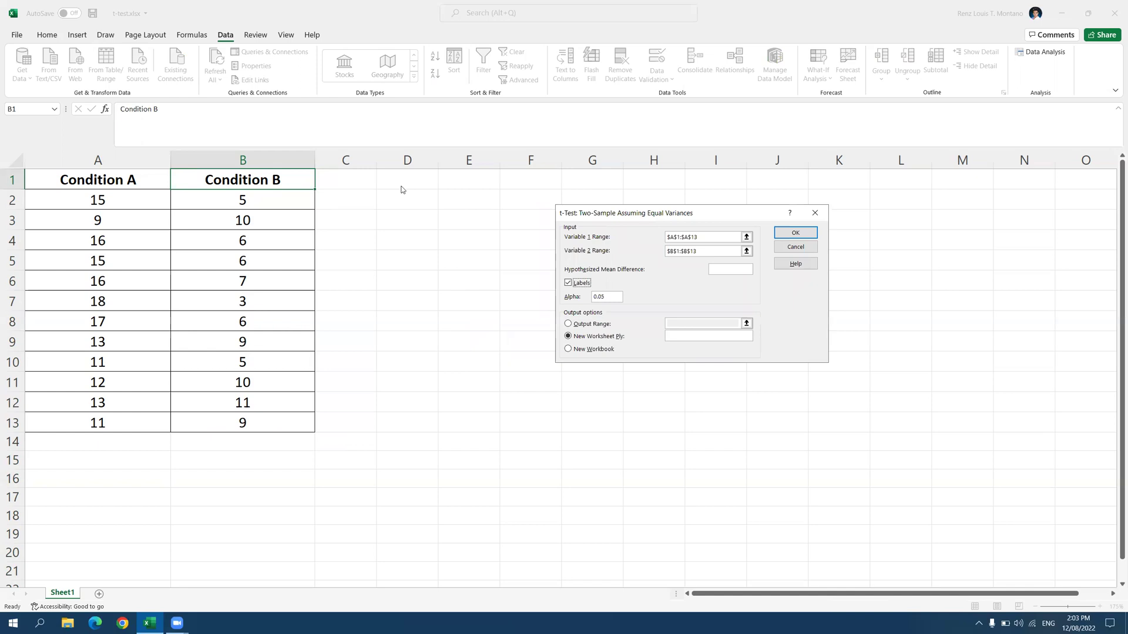
left_click(568, 323)
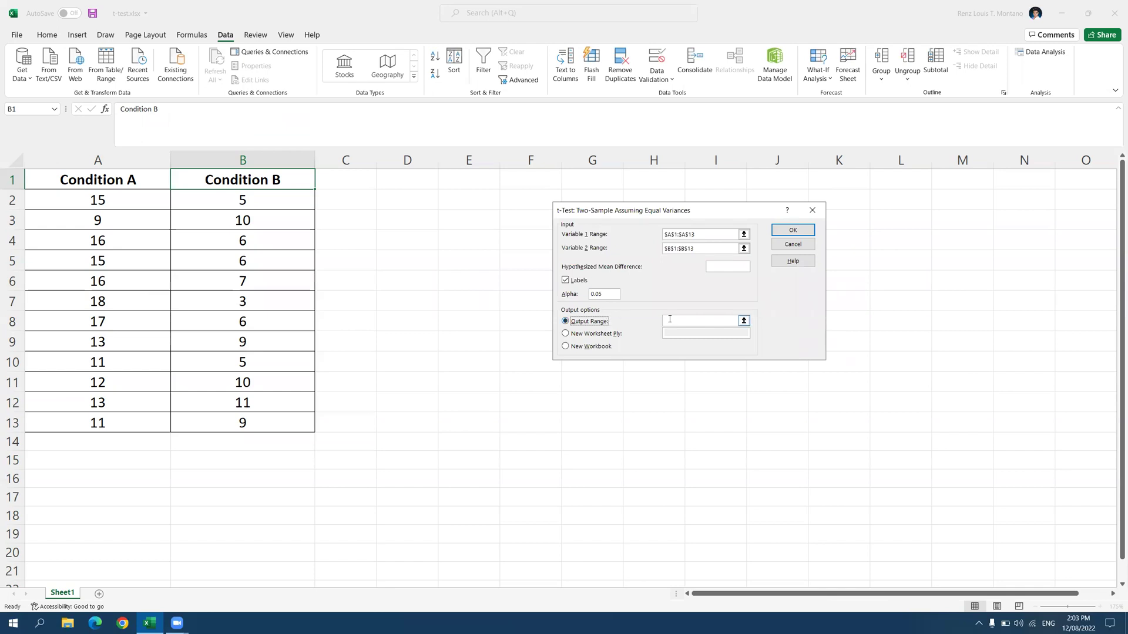
left_click(675, 320)
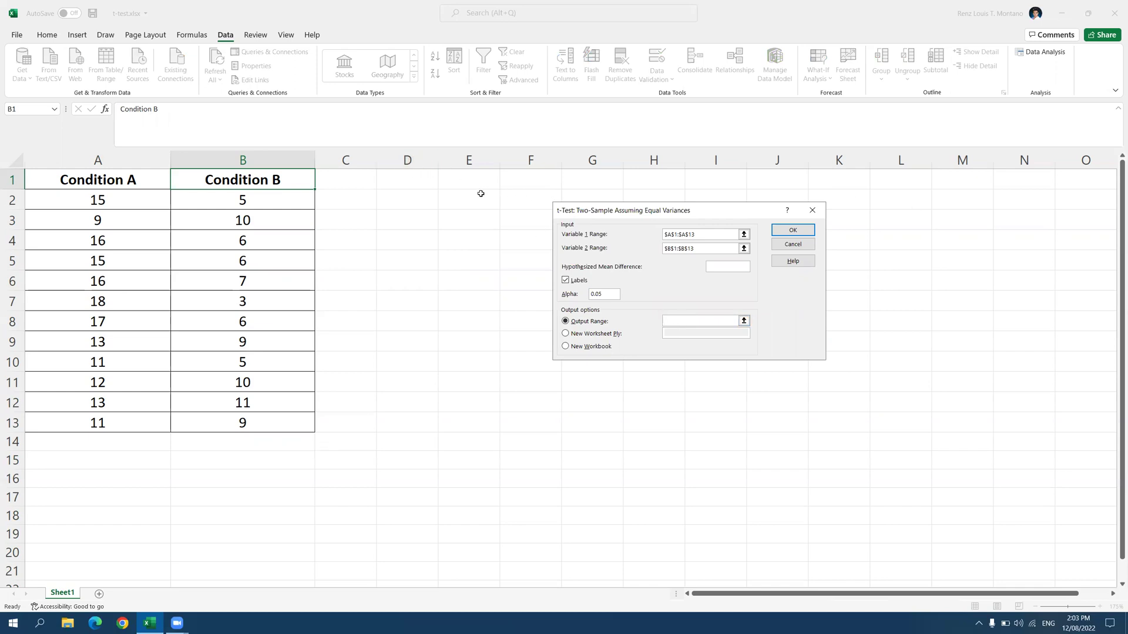
left_click(424, 186)
left_click(790, 230)
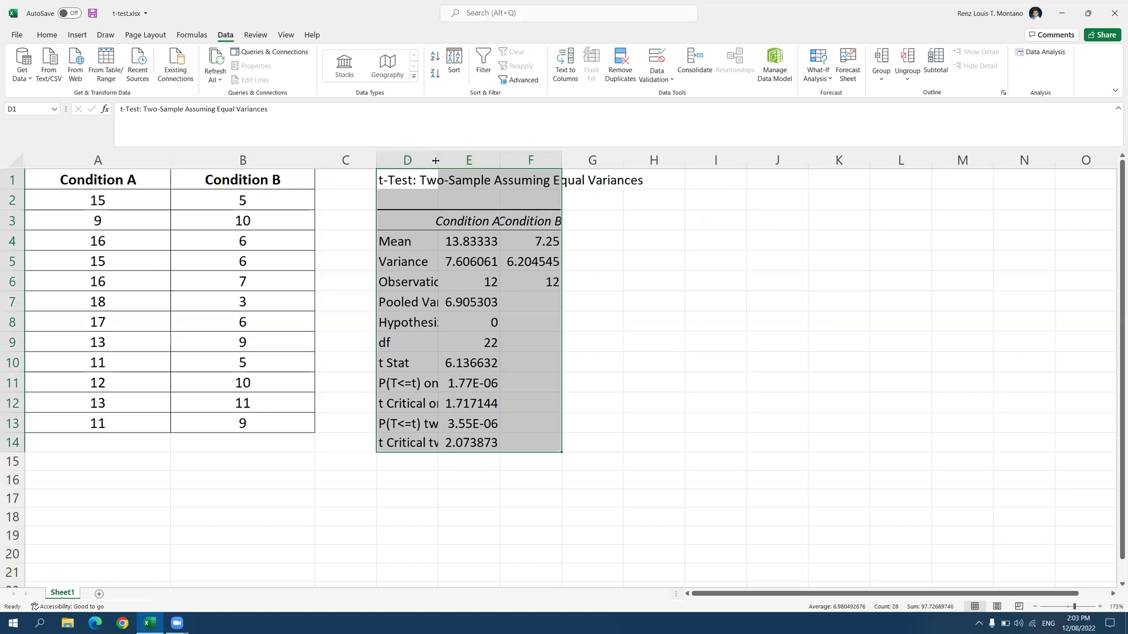
left_click_drag(436, 160, 507, 159)
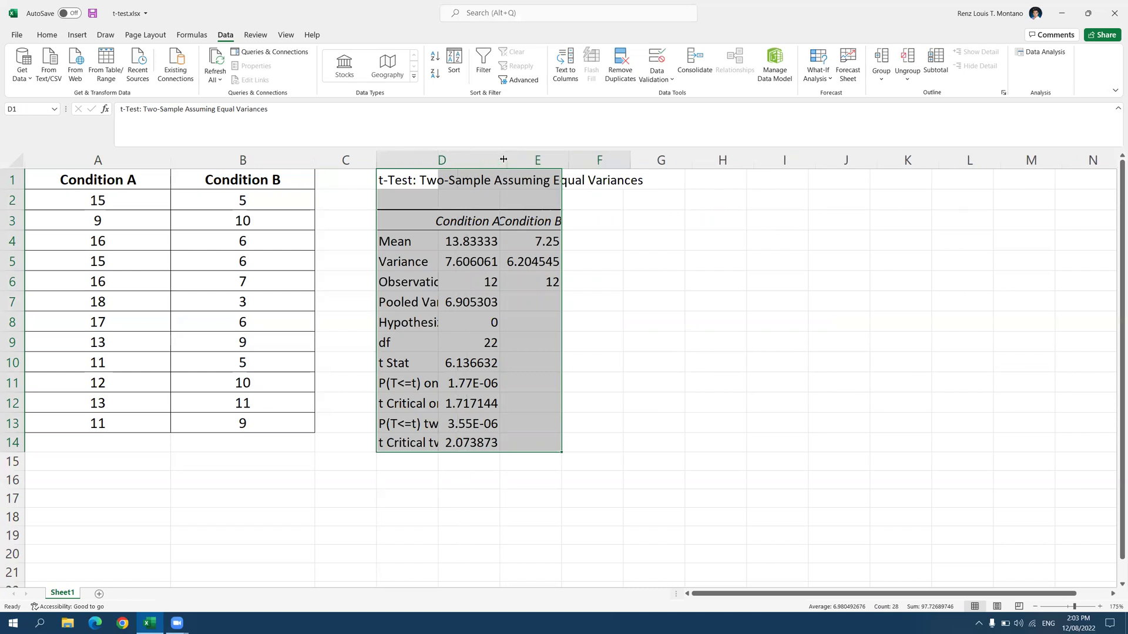
Autofit columns D, E and F to the t-Test output contents
double_click(506, 153)
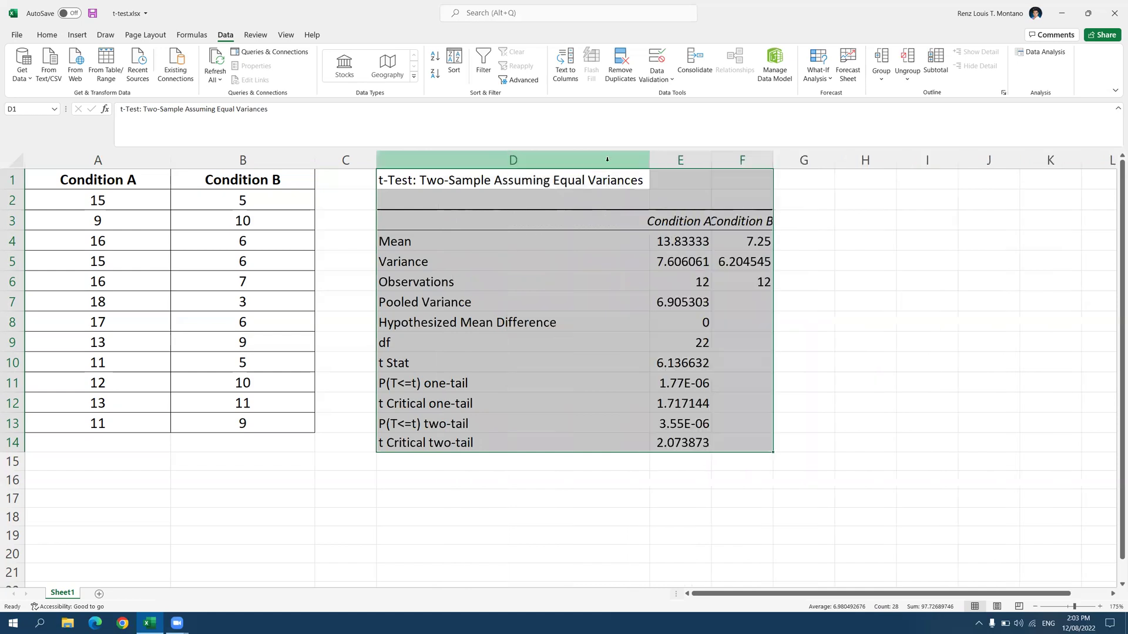
double_click(711, 159)
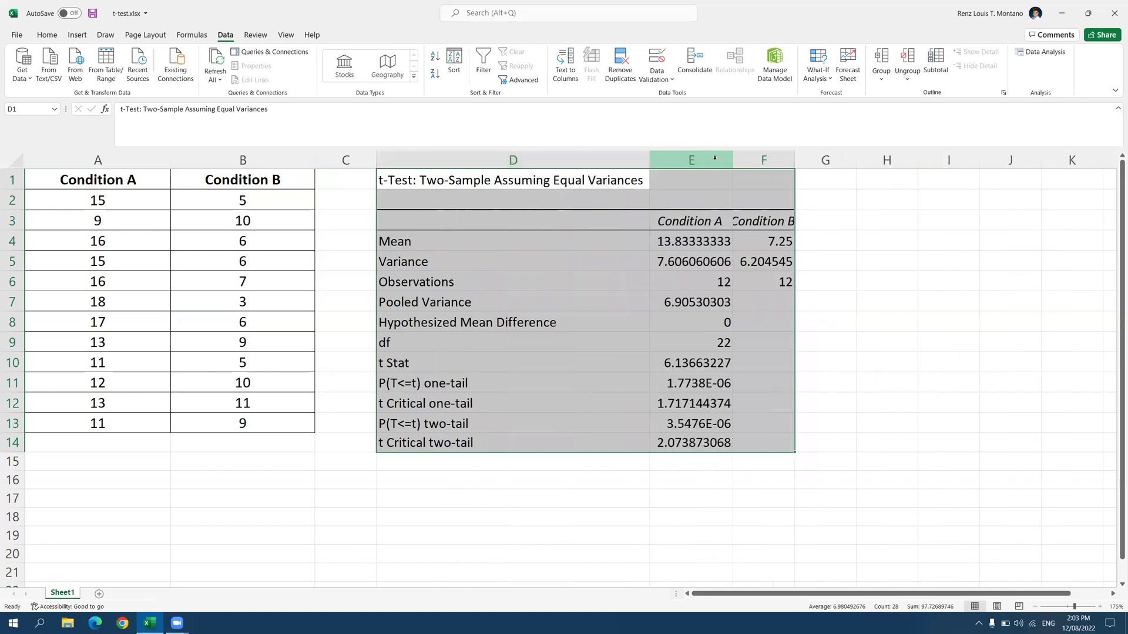
double_click(794, 159)
left_click(775, 274)
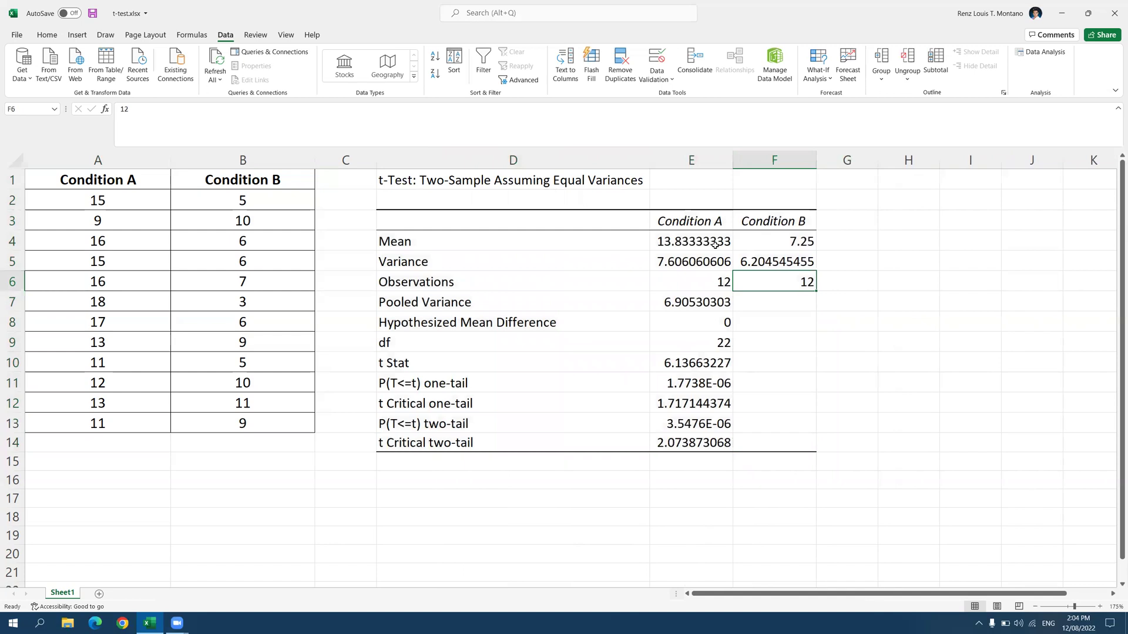
Apply the Number format to E4:F14 so results show two decimals
left_click_drag(676, 240, 761, 440)
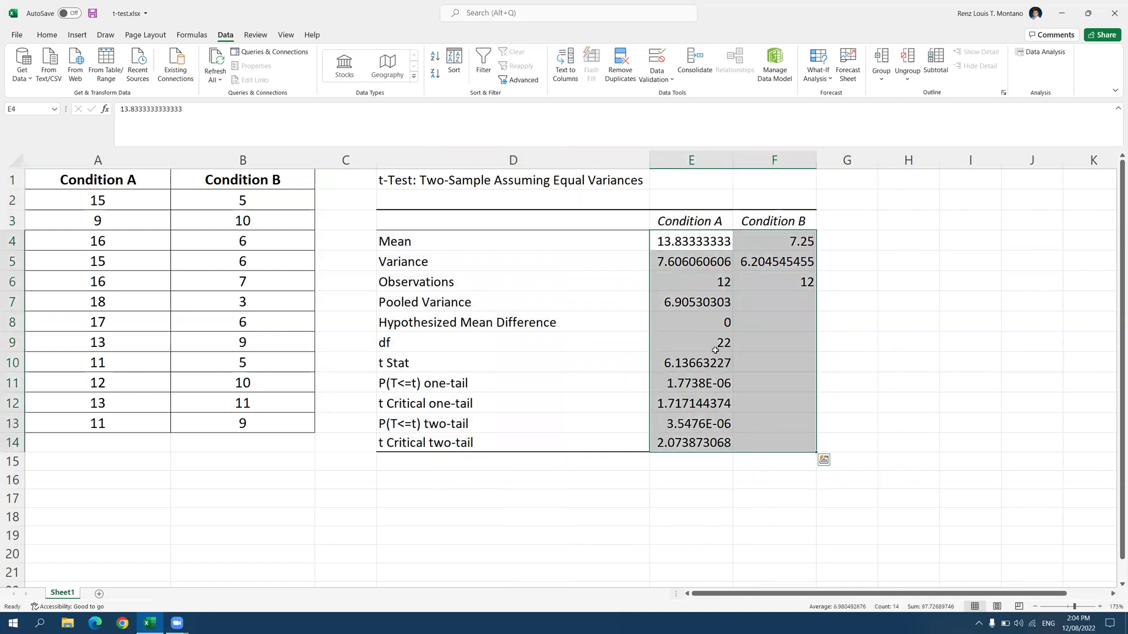
left_click(47, 35)
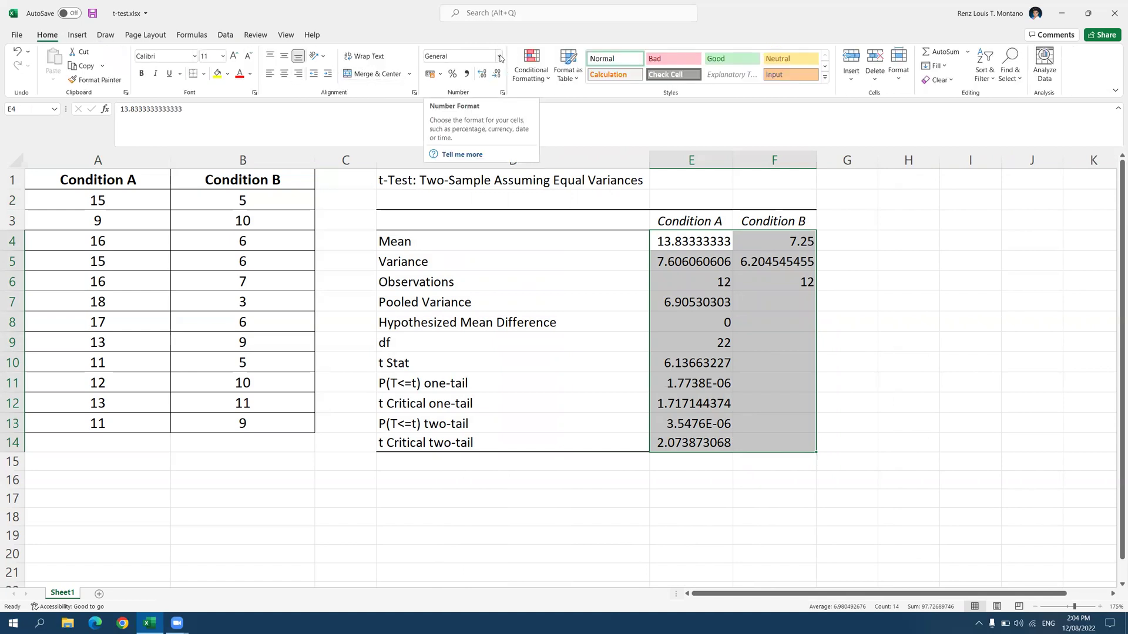
left_click(500, 57)
left_click(464, 105)
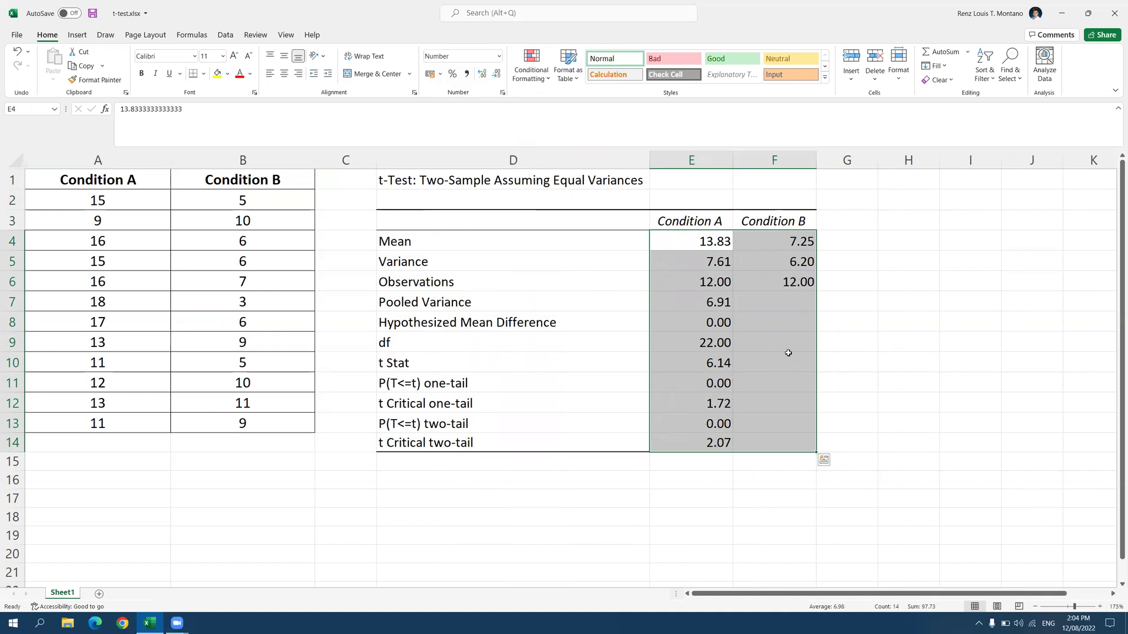
left_click(770, 322)
left_click(708, 246)
left_click_drag(743, 255, 789, 283)
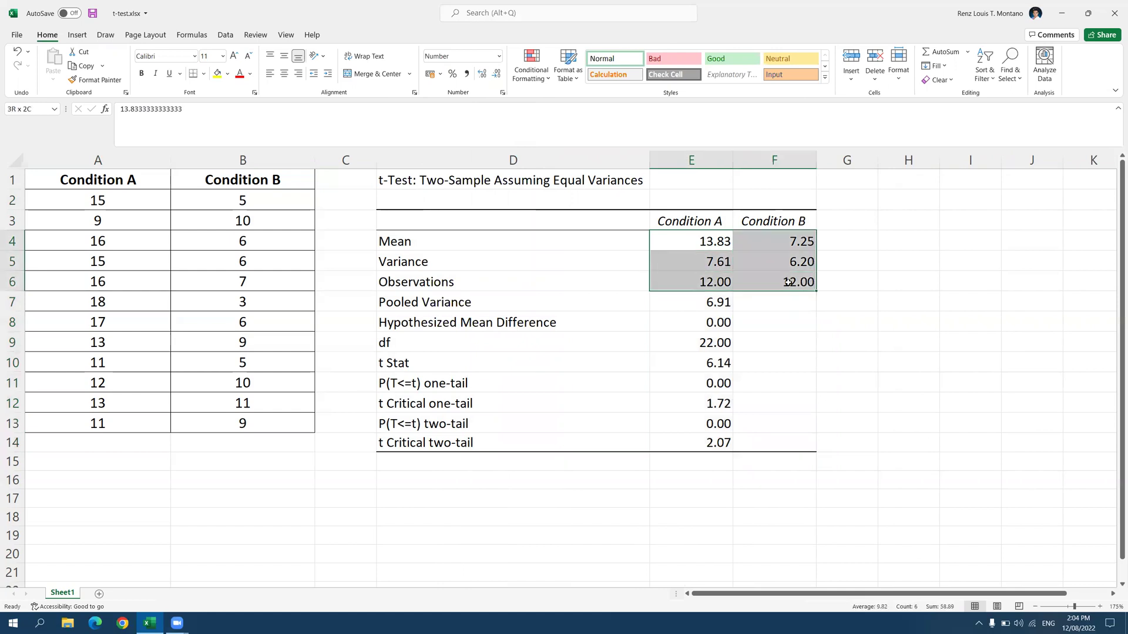
left_click(704, 242)
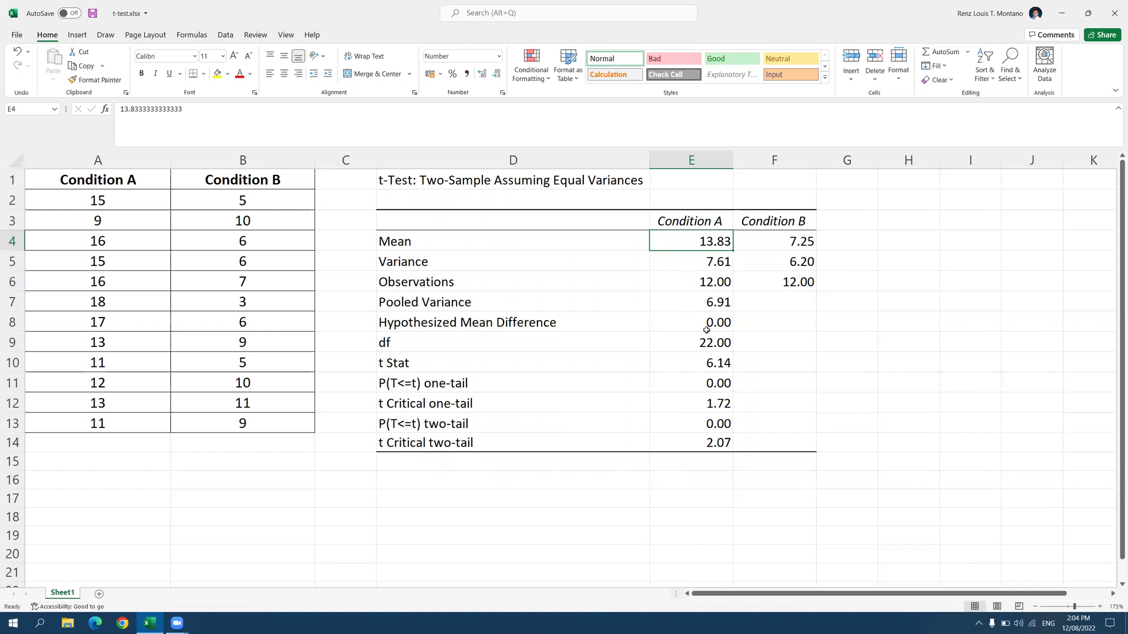
Fill the means 13.83 and 7.25 in E4:F4 yellow
left_click_drag(722, 237, 764, 241)
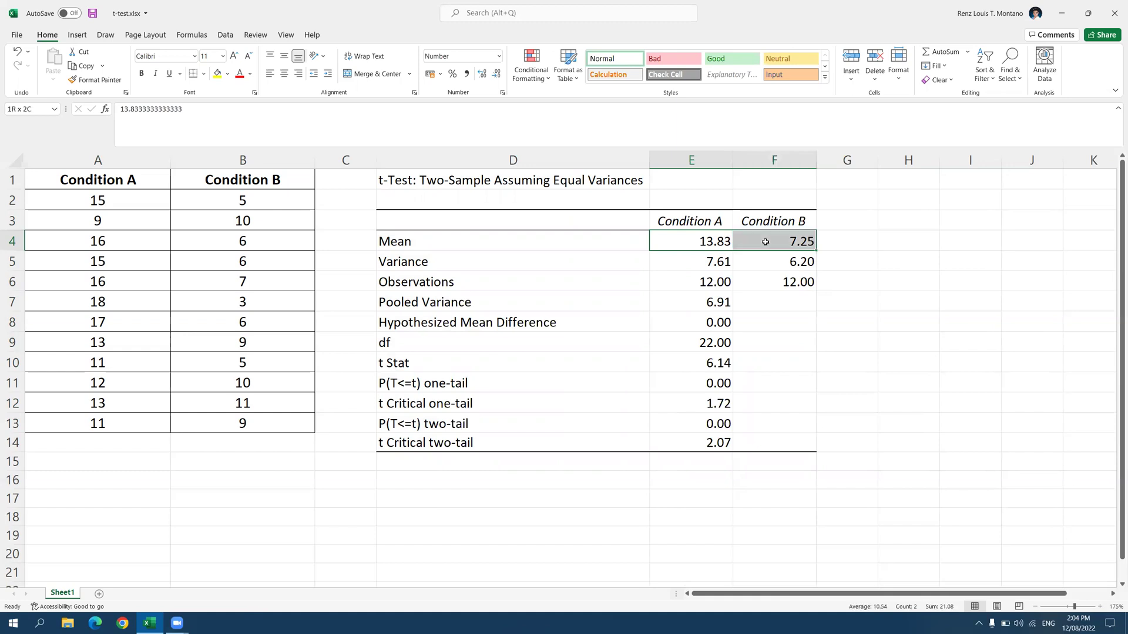
left_click(215, 76)
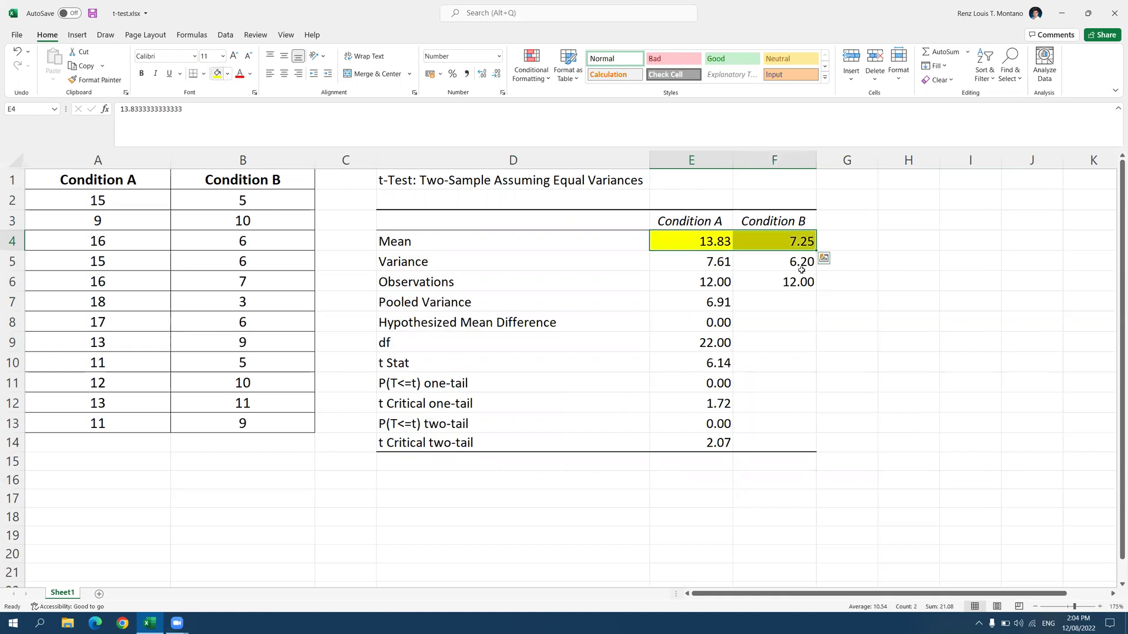
left_click(785, 320)
left_click(708, 238)
left_click(703, 222)
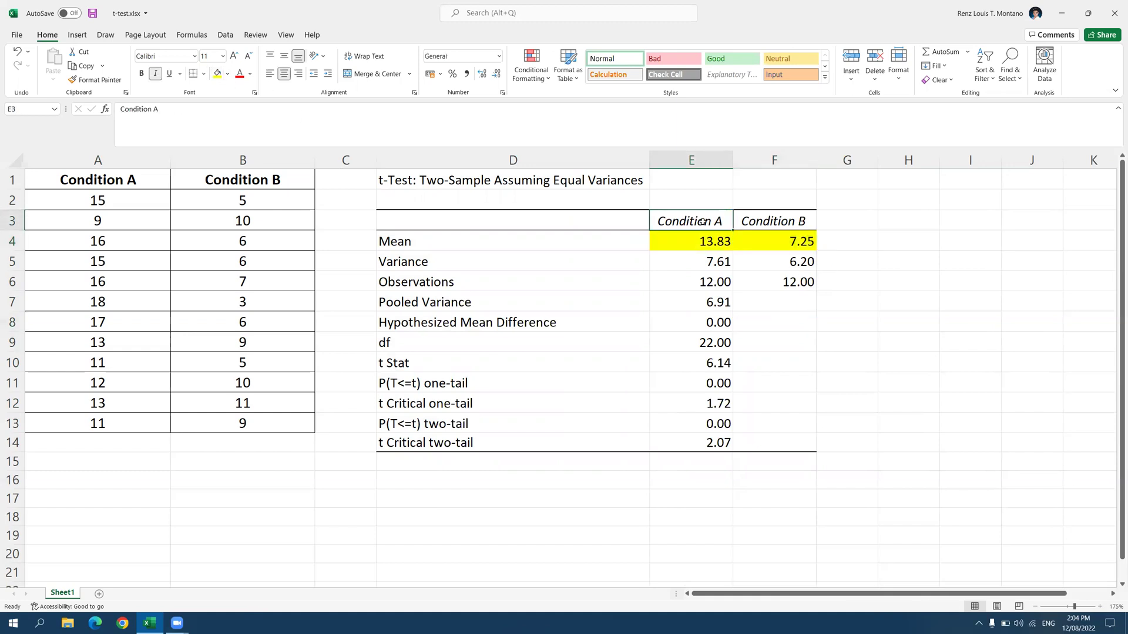
left_click(700, 239)
left_click(785, 242)
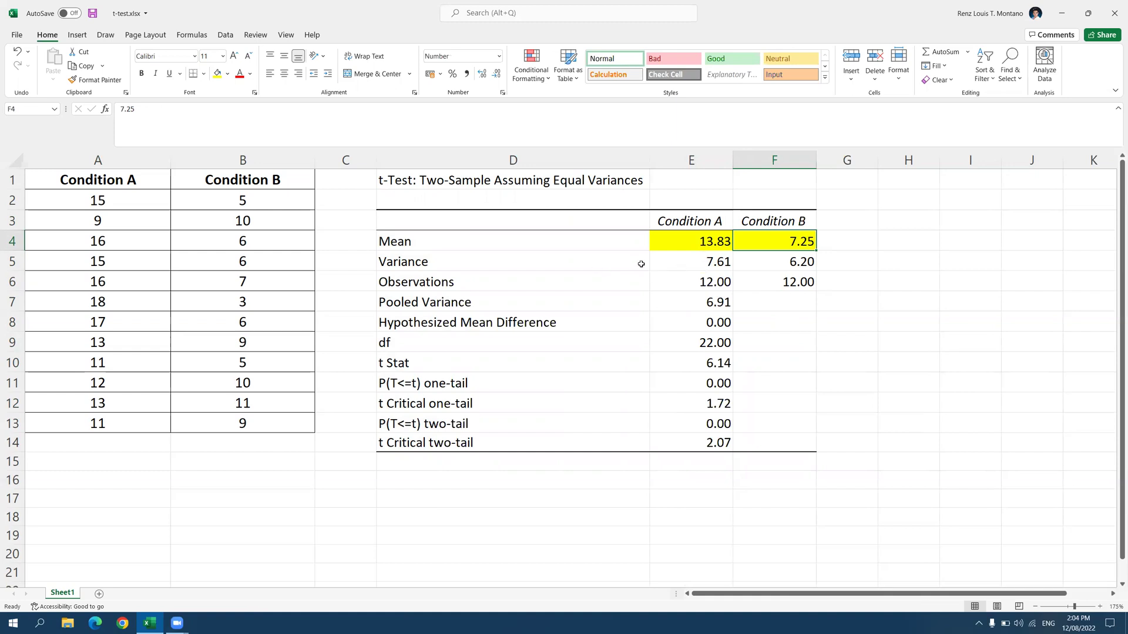
left_click_drag(711, 266, 769, 264)
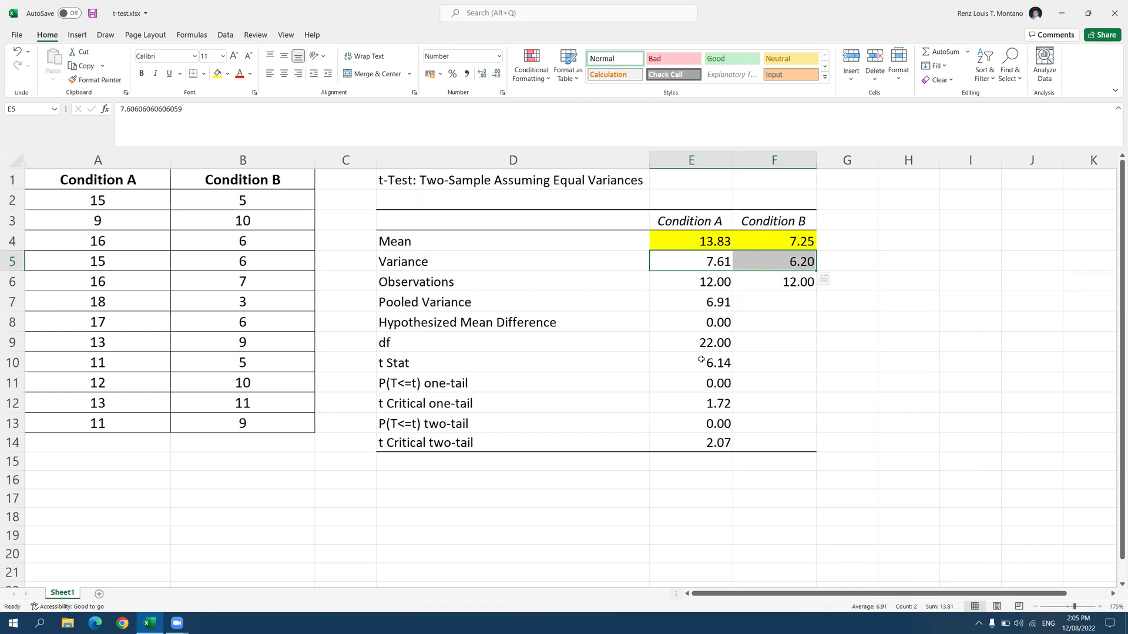
Fill t Stat 6.14 in E10 and df 22.00 in E9 yellow
left_click(701, 360)
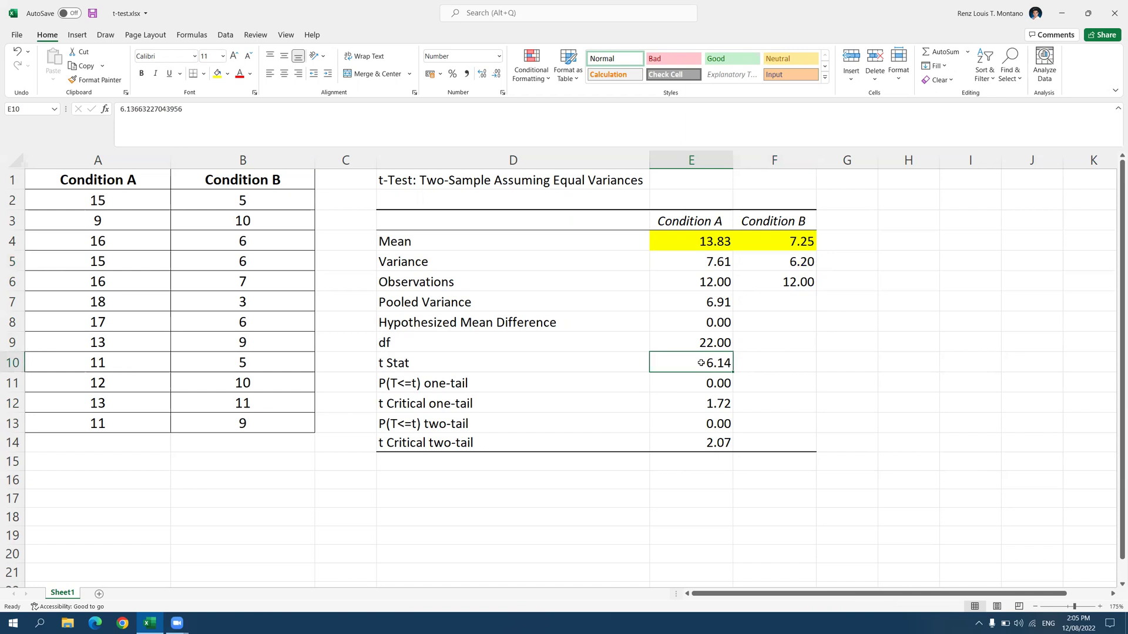
left_click(217, 73)
left_click(693, 338)
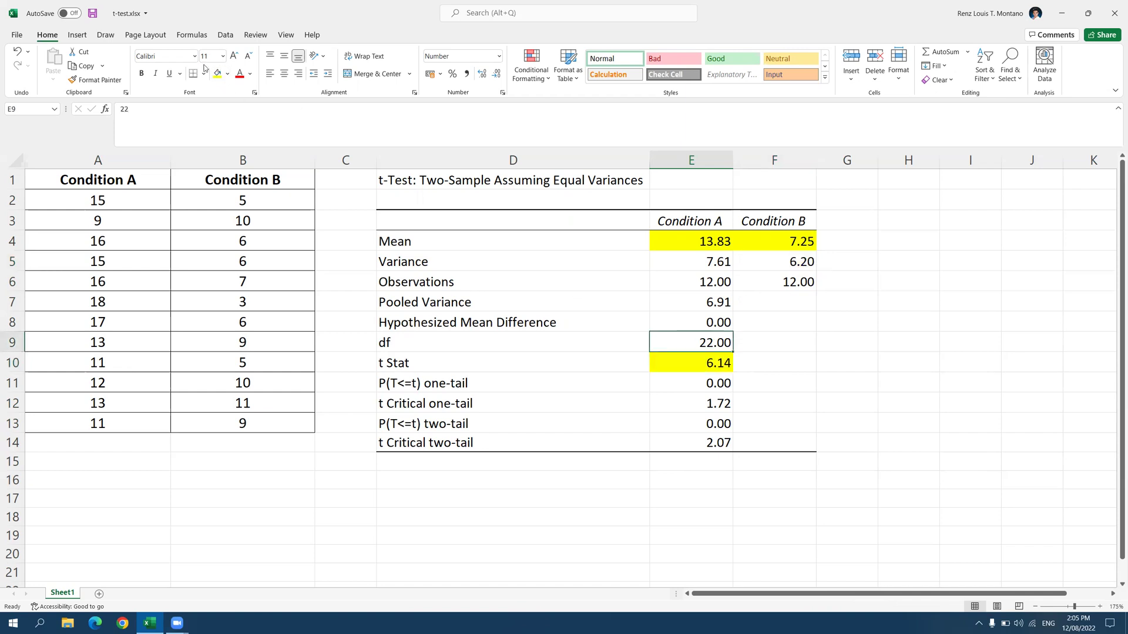
left_click(217, 73)
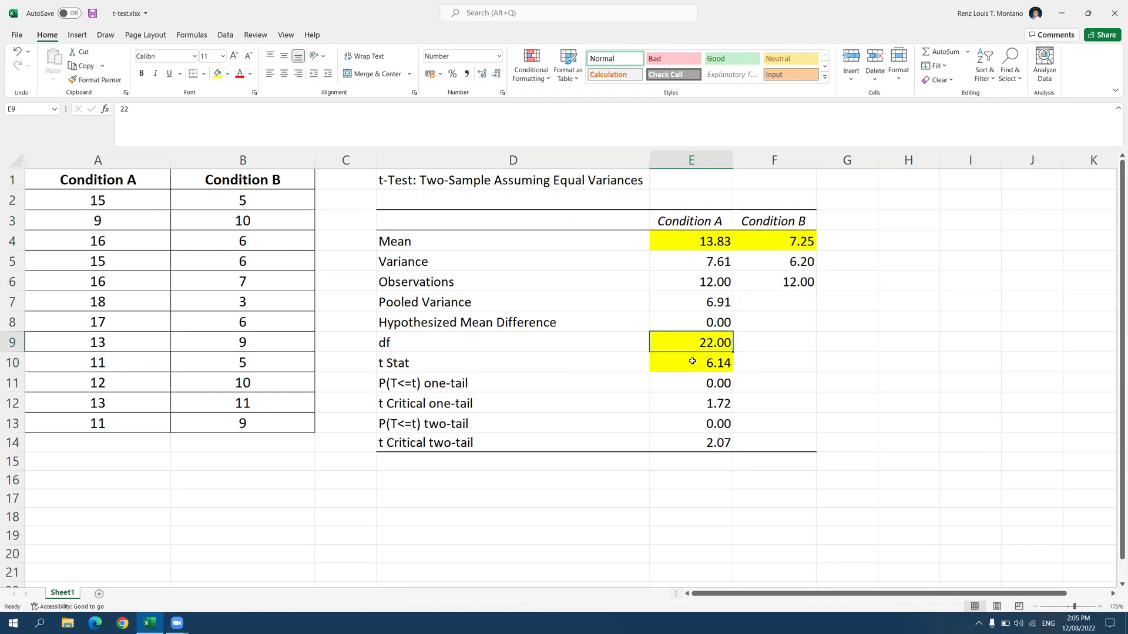
left_click_drag(692, 361, 677, 344)
left_click(680, 339)
left_click(700, 363)
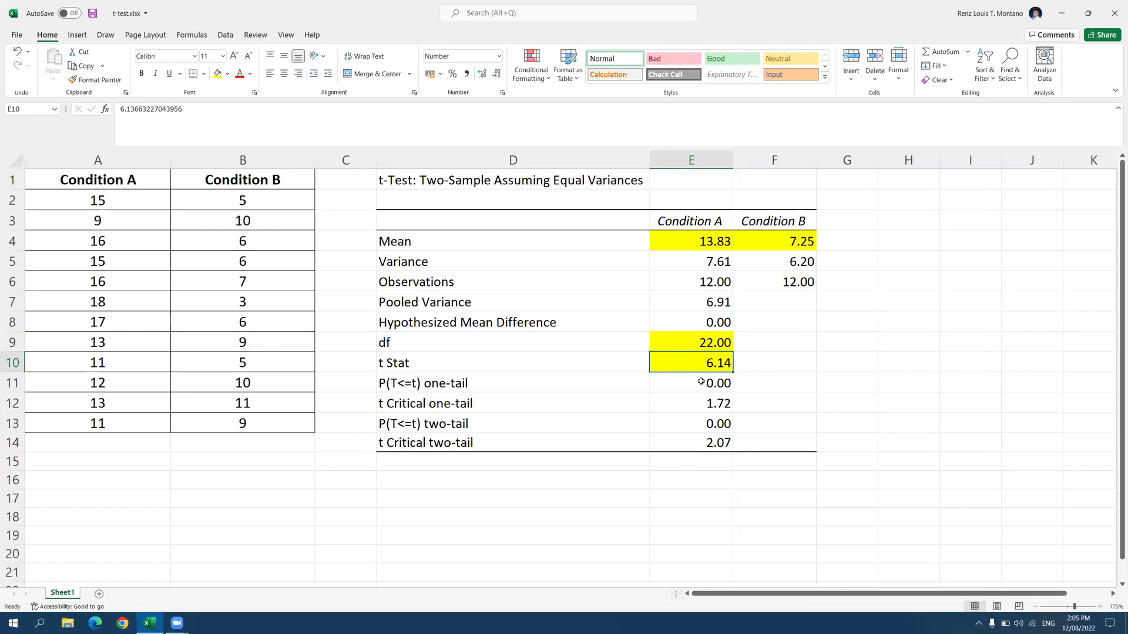
Fill the one-tail (E11) and two-tail (E13) p-values yellow and show three decimals
left_click(698, 386)
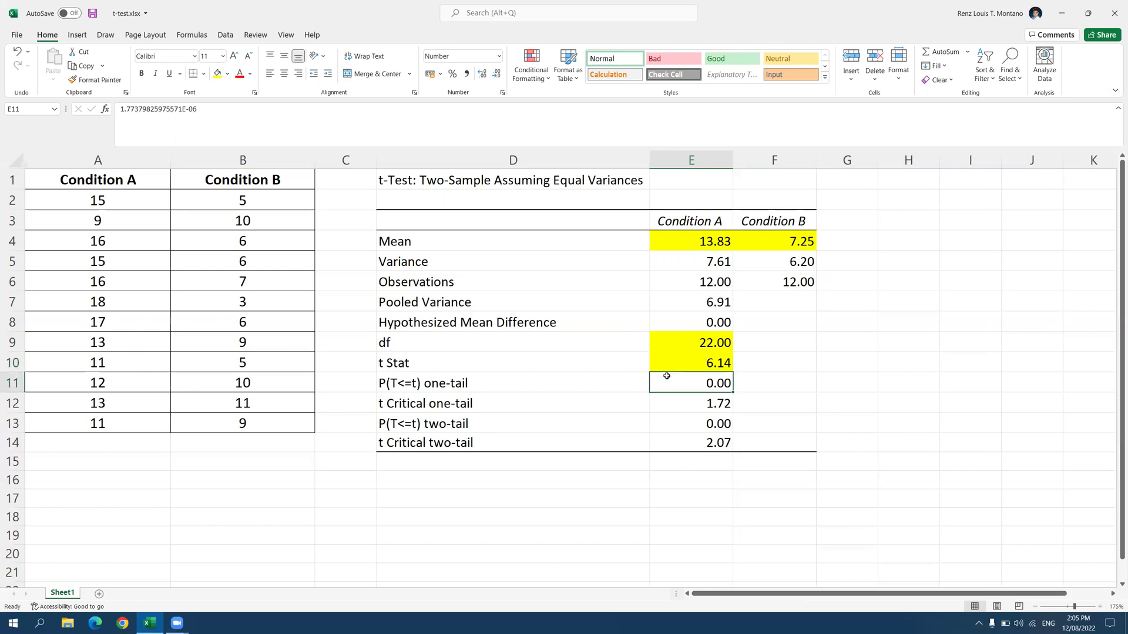
left_click(218, 74)
left_click(727, 417)
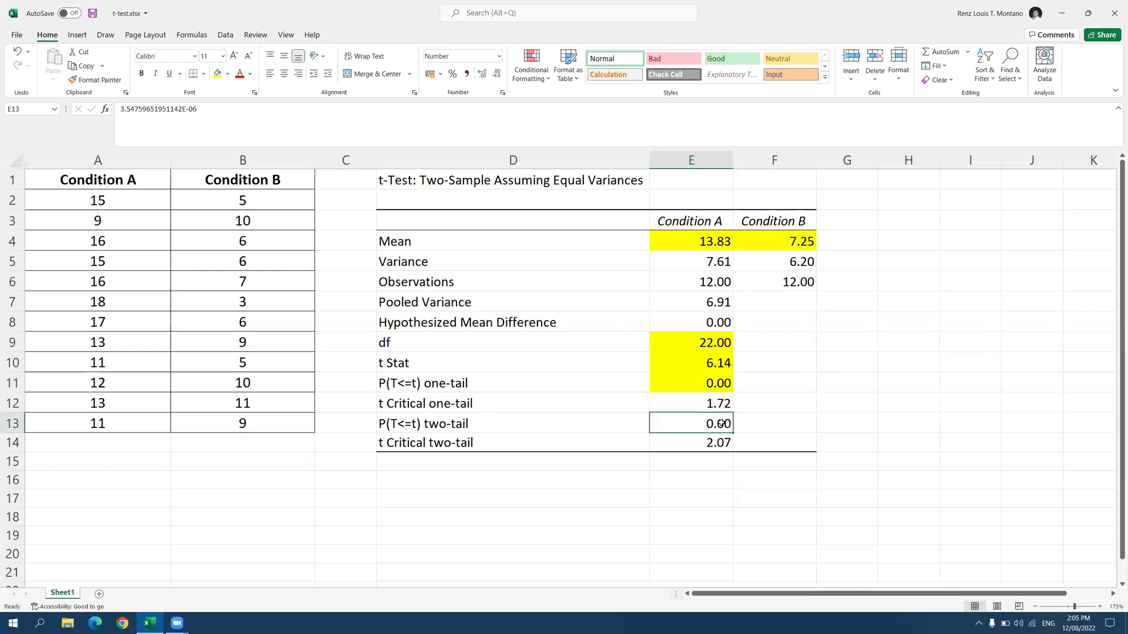
left_click(218, 74)
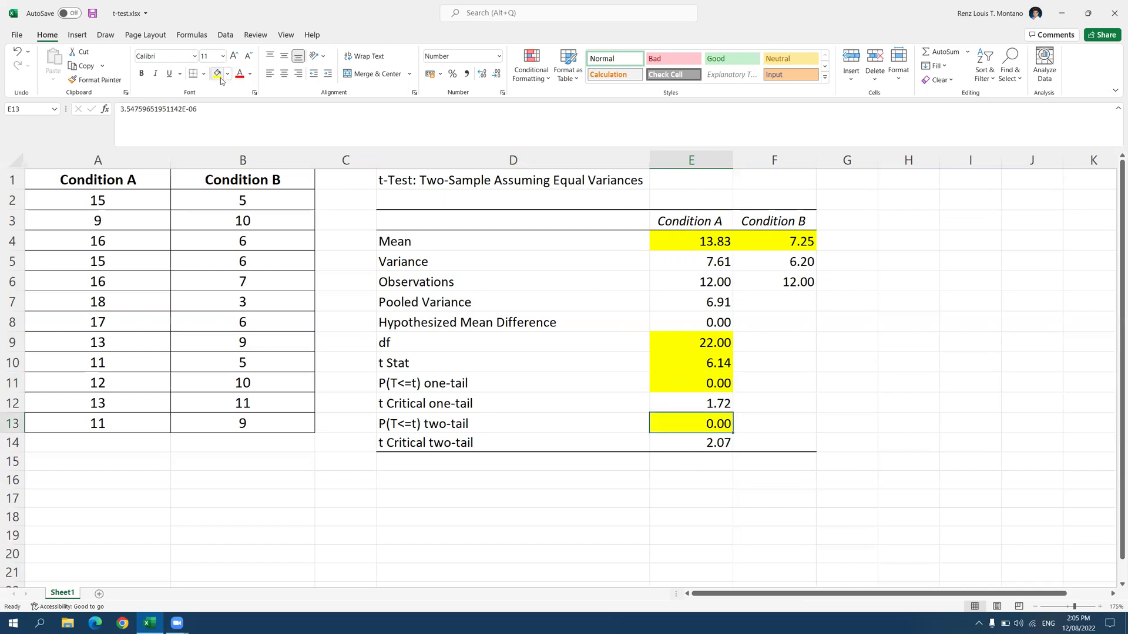
left_click(674, 389, "ctrl")
left_click(480, 74)
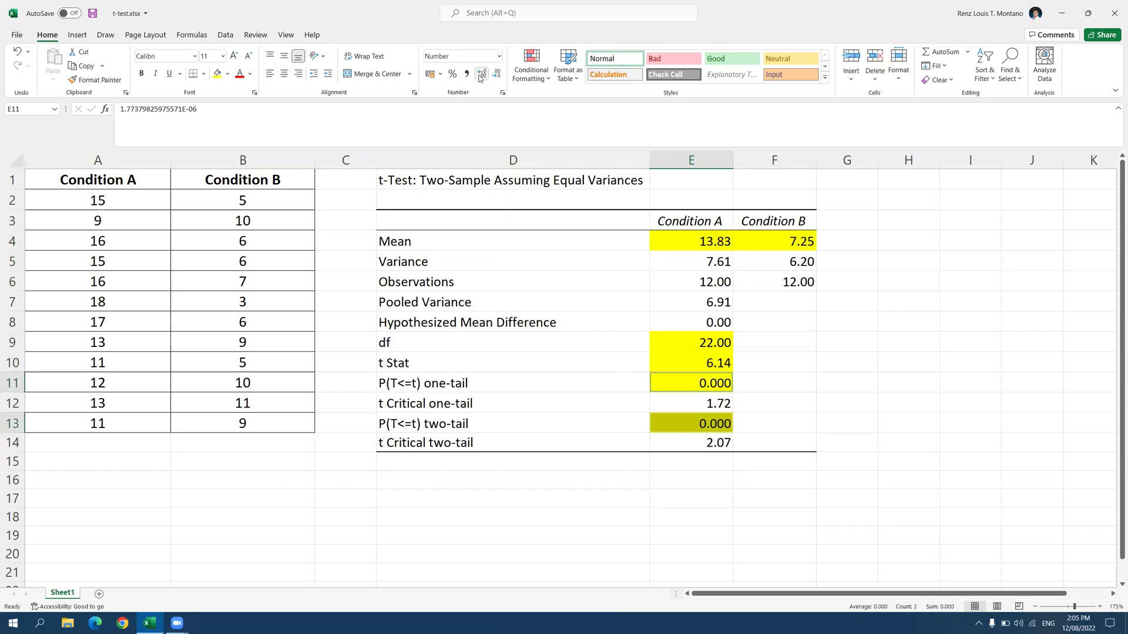
left_click(721, 383)
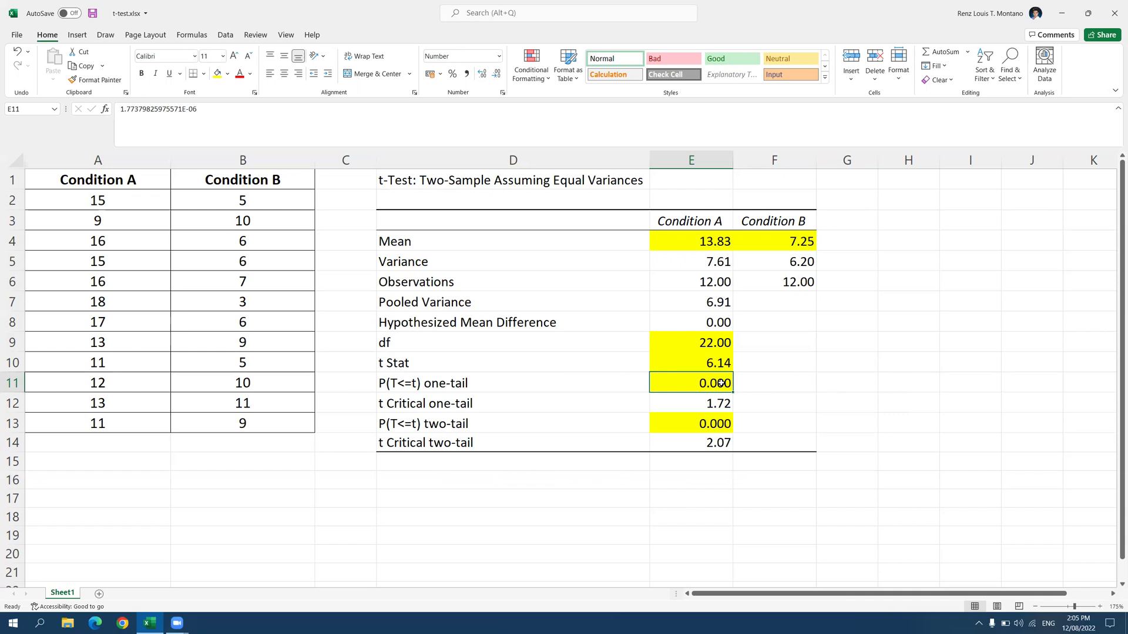
left_click_drag(555, 381, 682, 383)
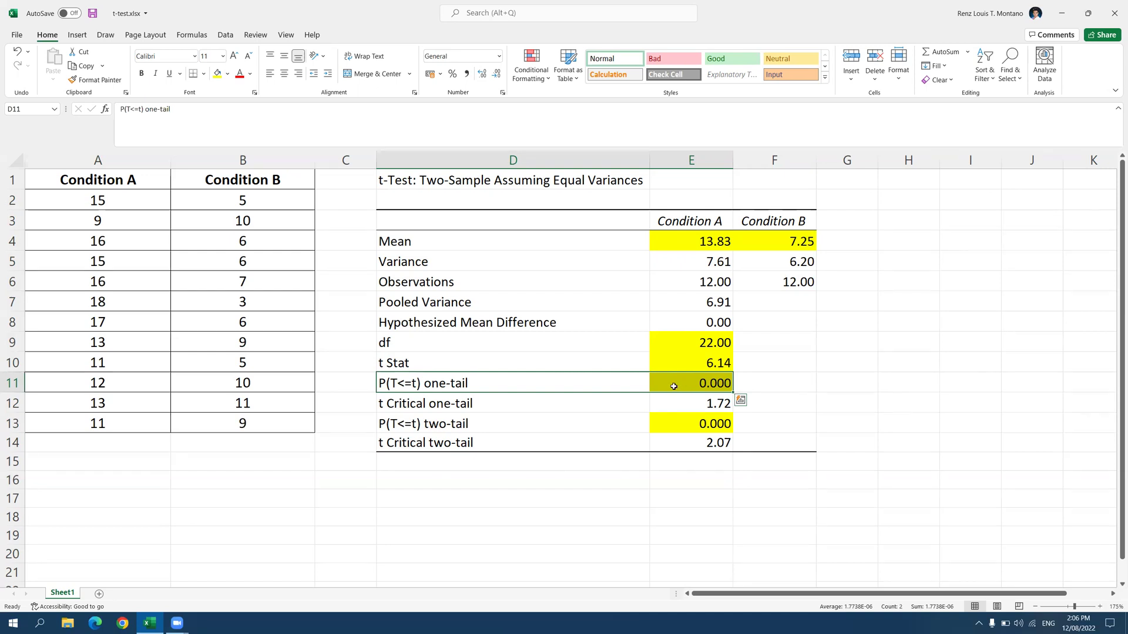
left_click_drag(611, 423, 672, 426)
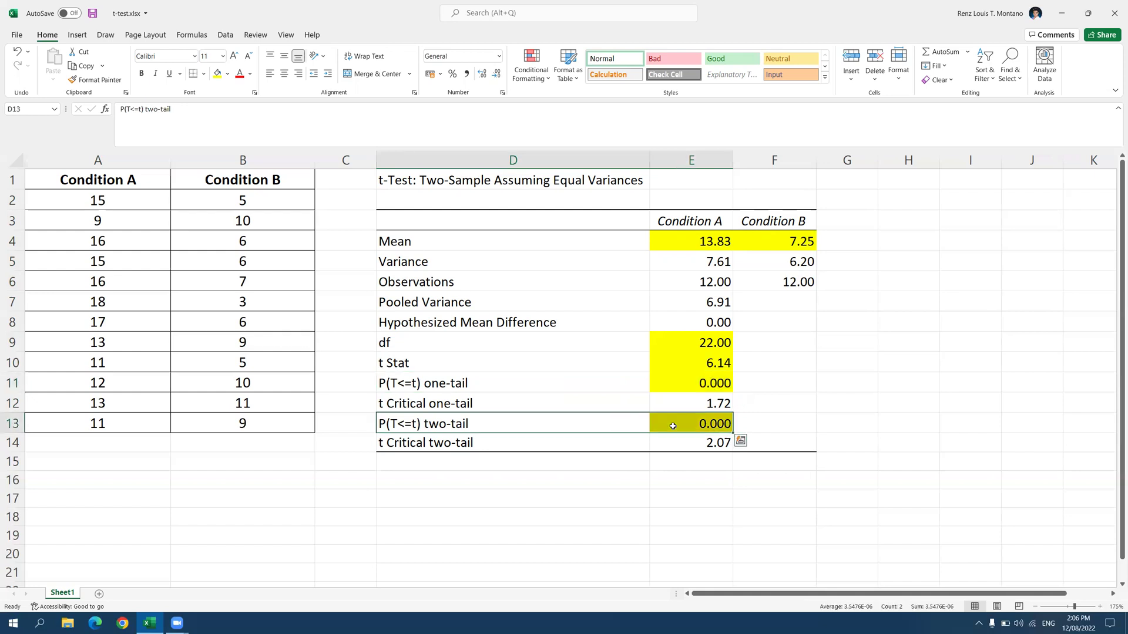
left_click(705, 424)
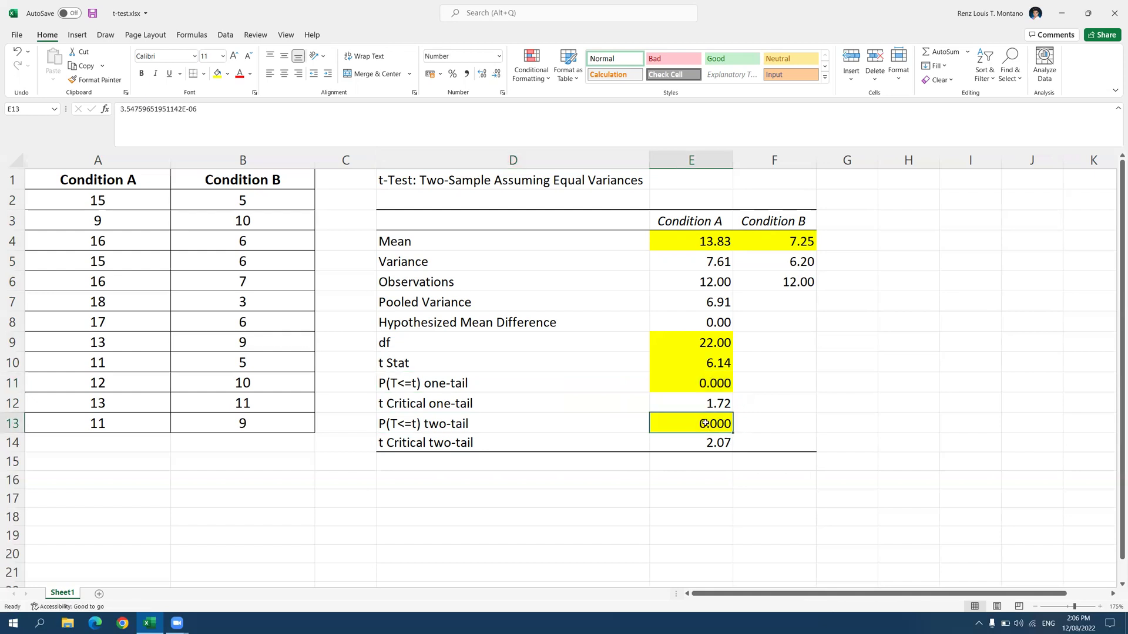